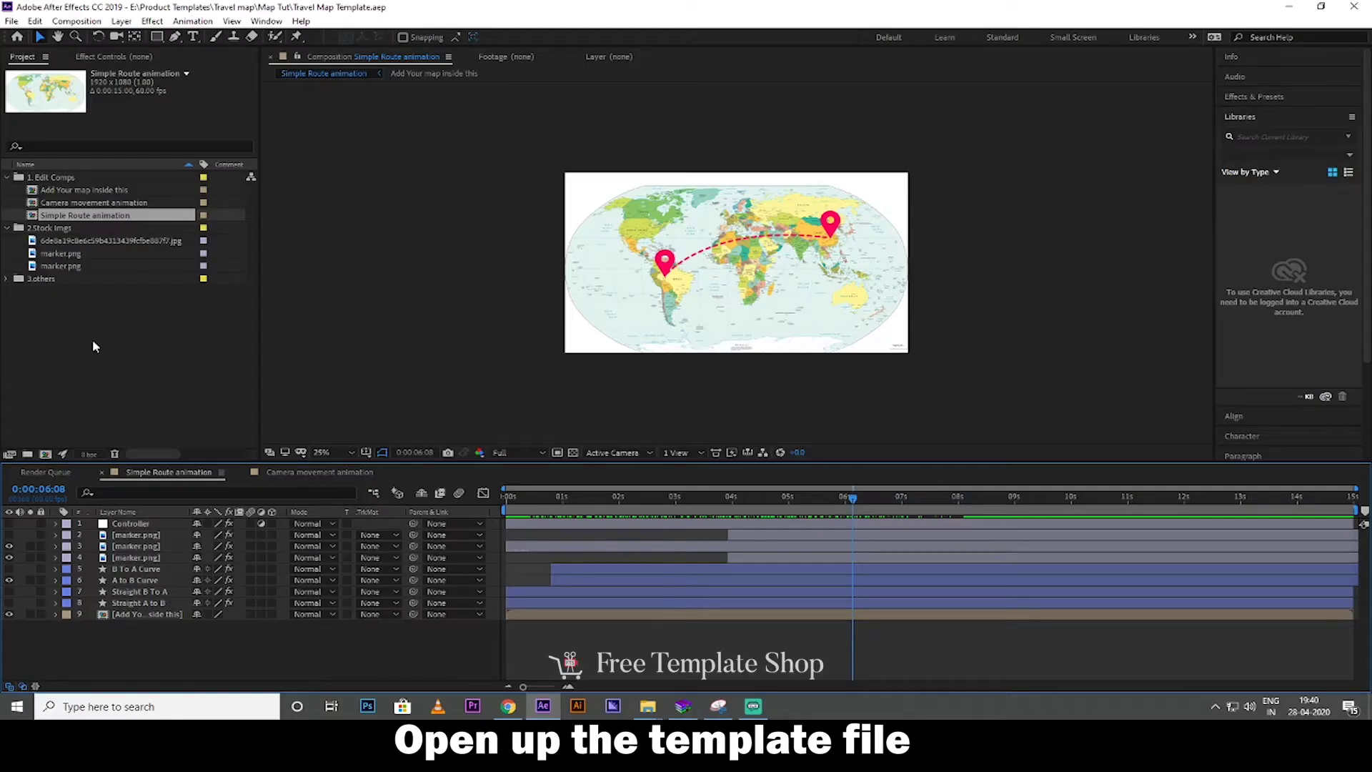
Collapse 2.Stock Imgs, expand 1. Edit Comps, and select the Add Your map inside this comp
mouse_move(607, 498)
mouse_down()
mouse_move(710, 498)
mouse_move(980, 550)
mouse_up()
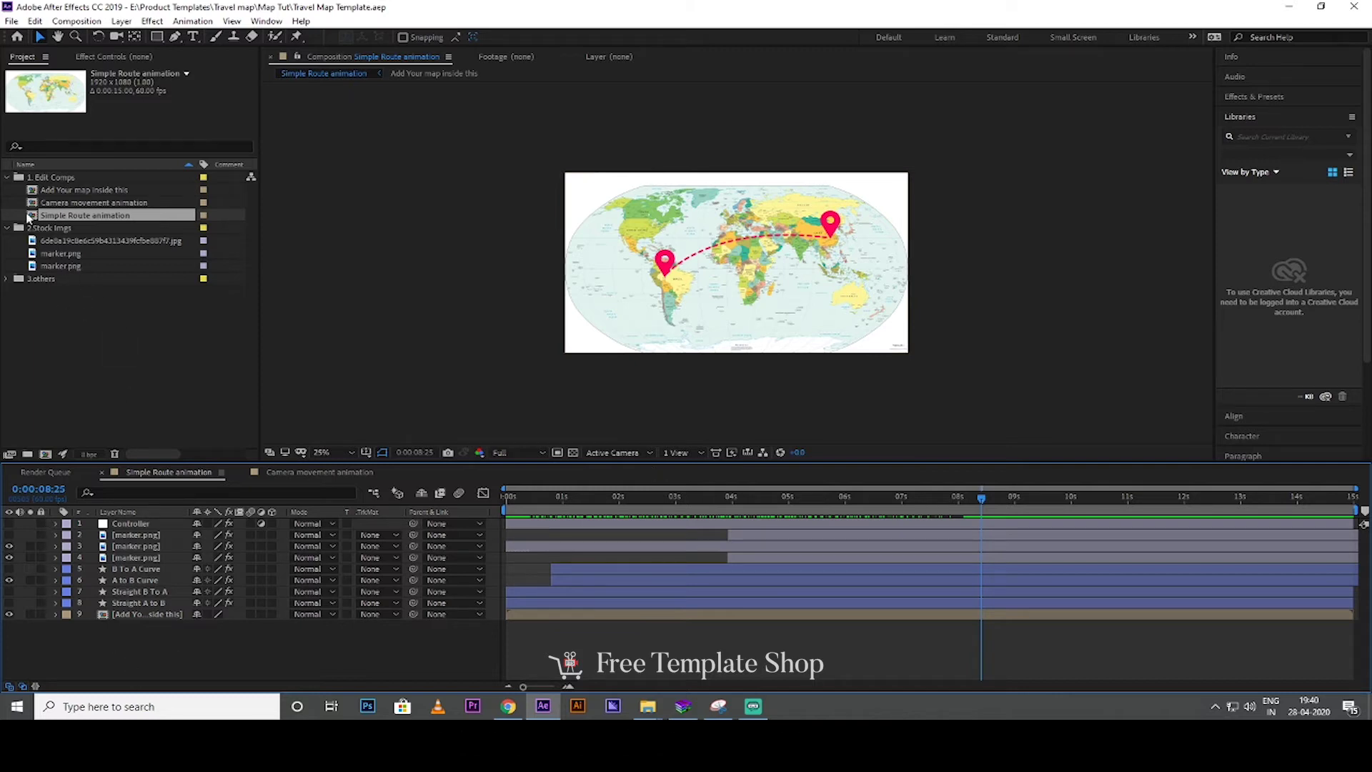
click(7, 177)
click(7, 191)
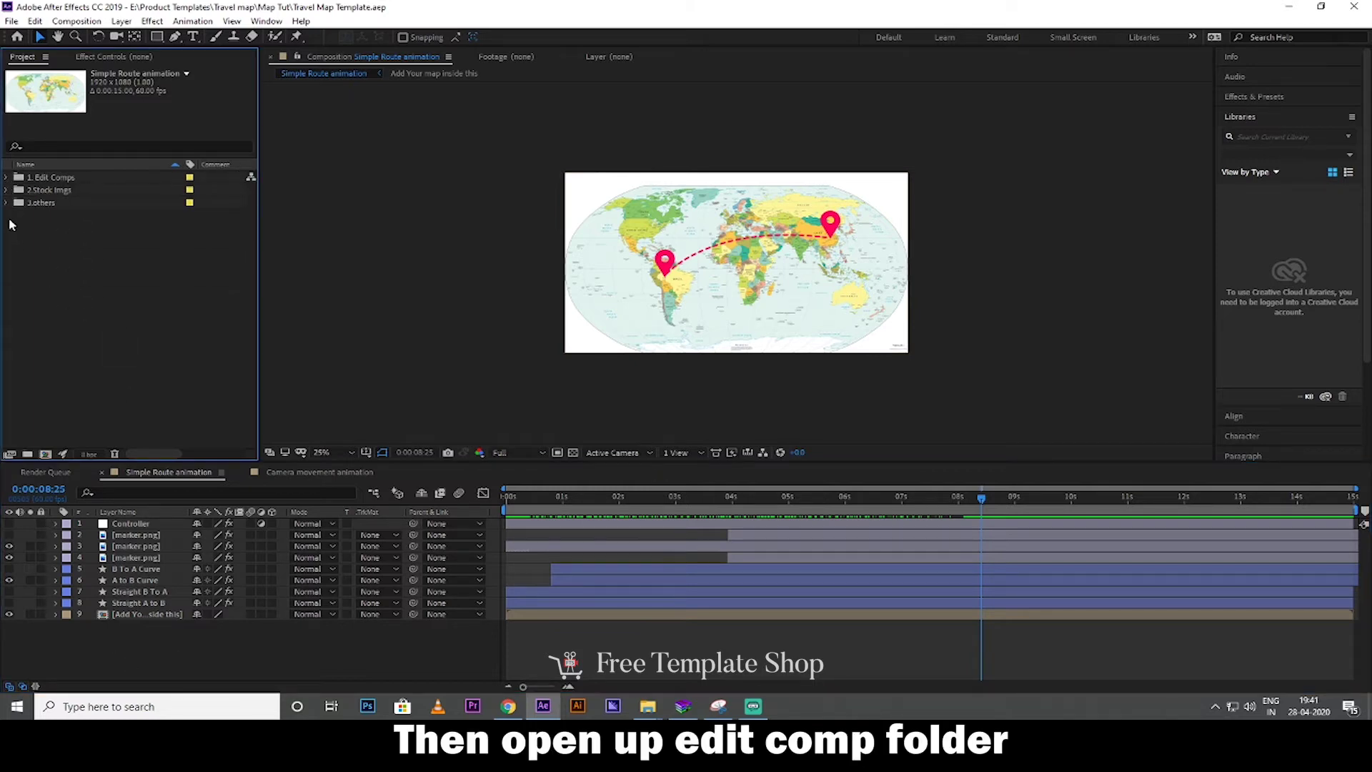
click(7, 203)
click(8, 202)
click(8, 177)
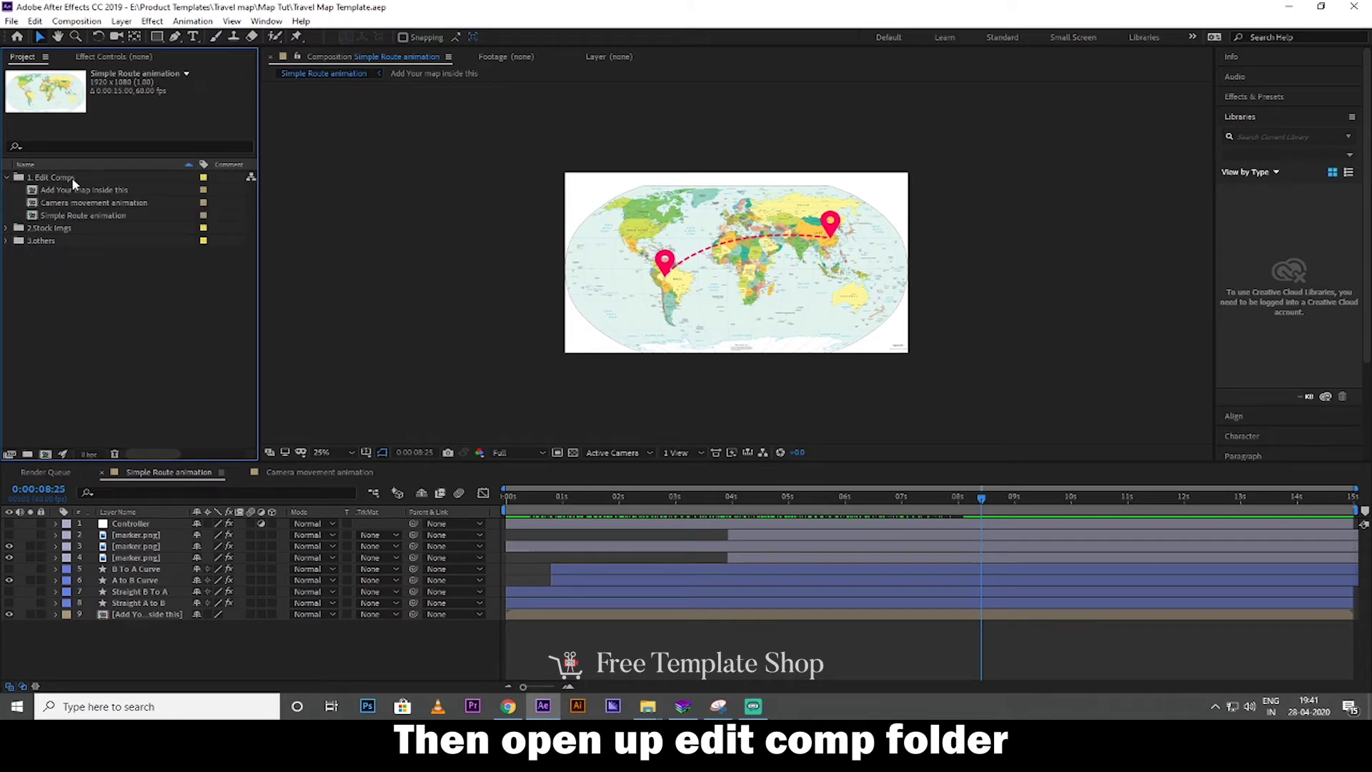
click(70, 191)
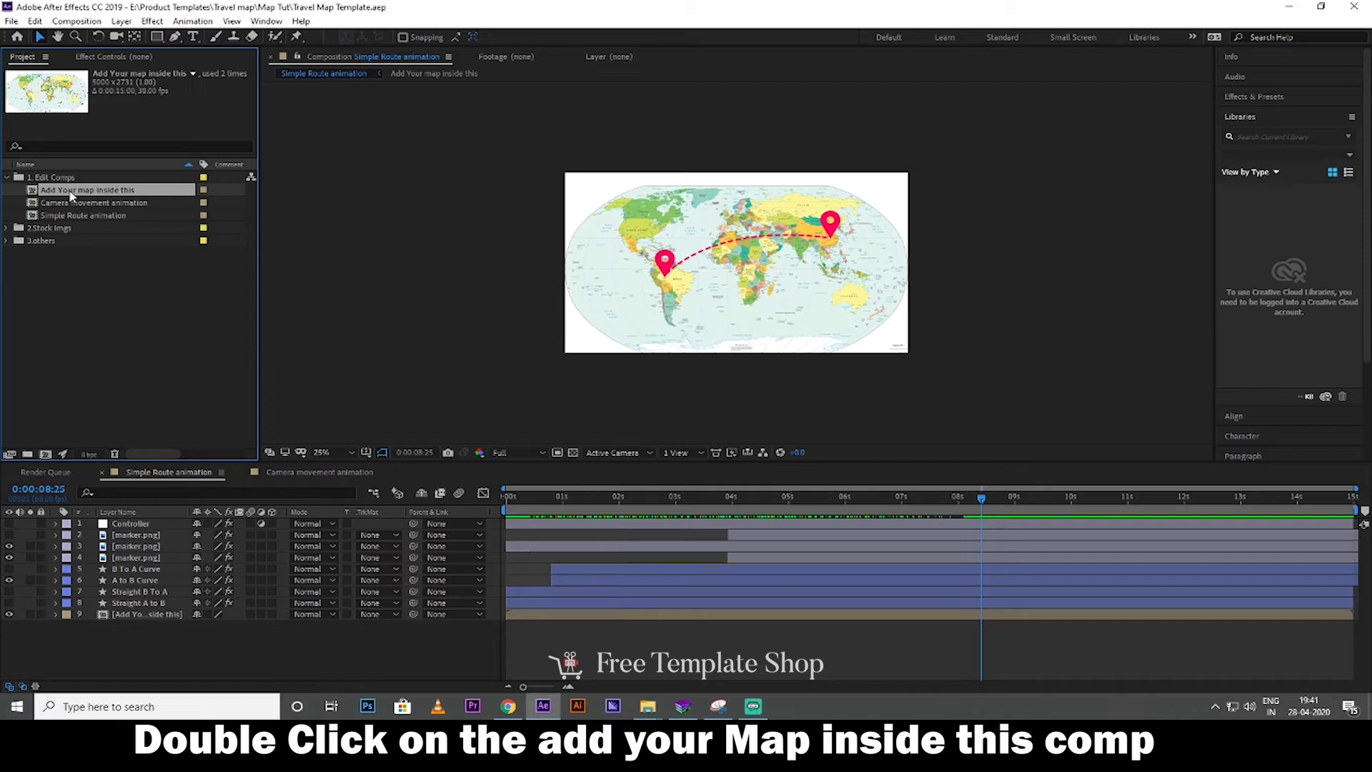
Open Add Your map inside this, zoom the viewer to 12.5%, and scrub between 3 and 7 seconds
double_click(71, 191)
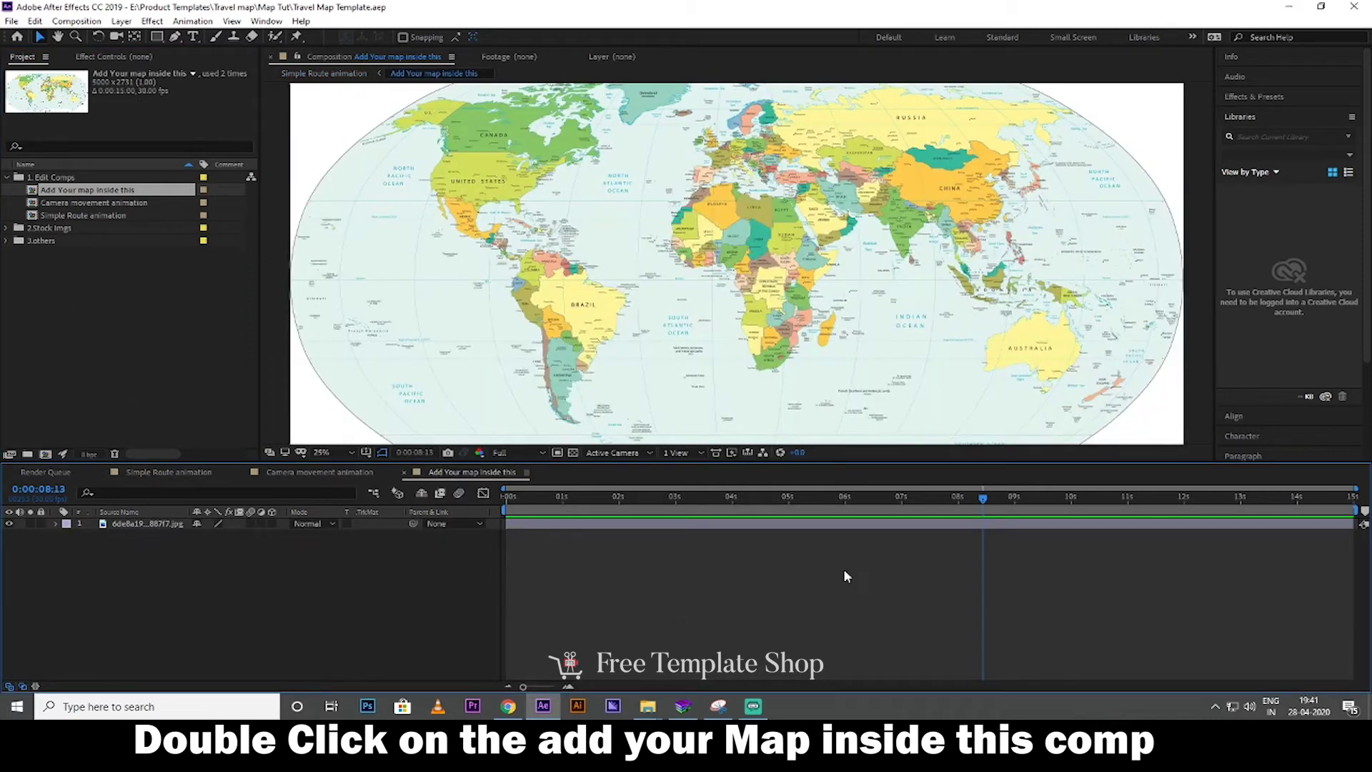
key(comma)
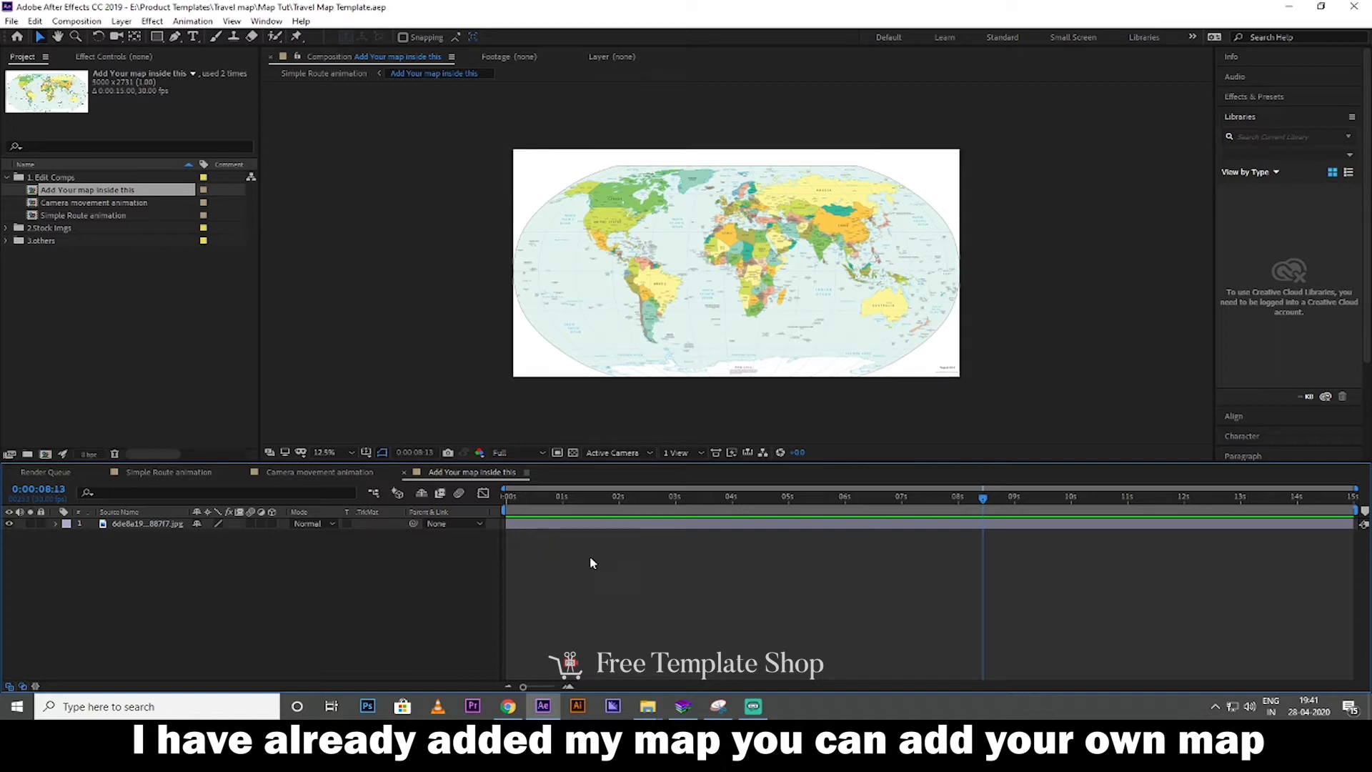
drag(541, 496, 704, 495)
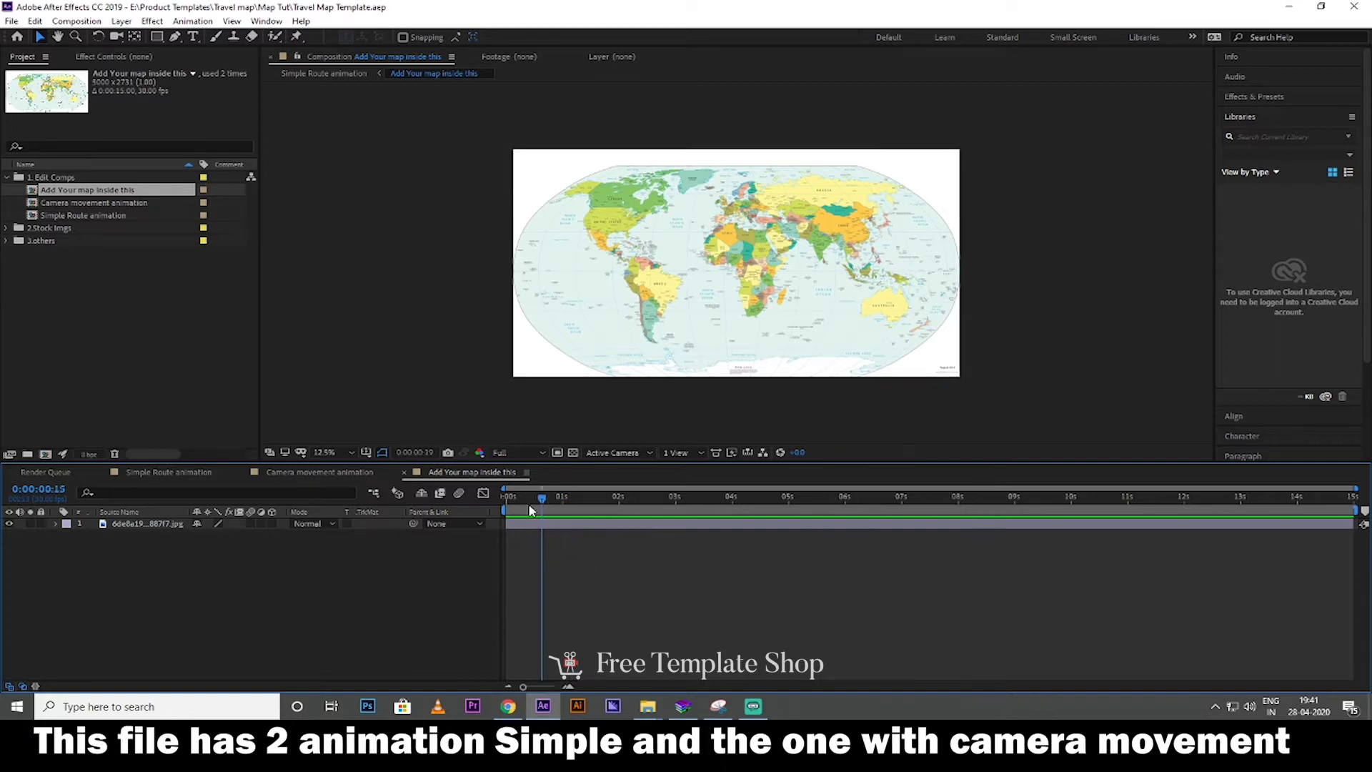
click(894, 496)
Select the Simple Route animation composition in the Project panel
click(110, 215)
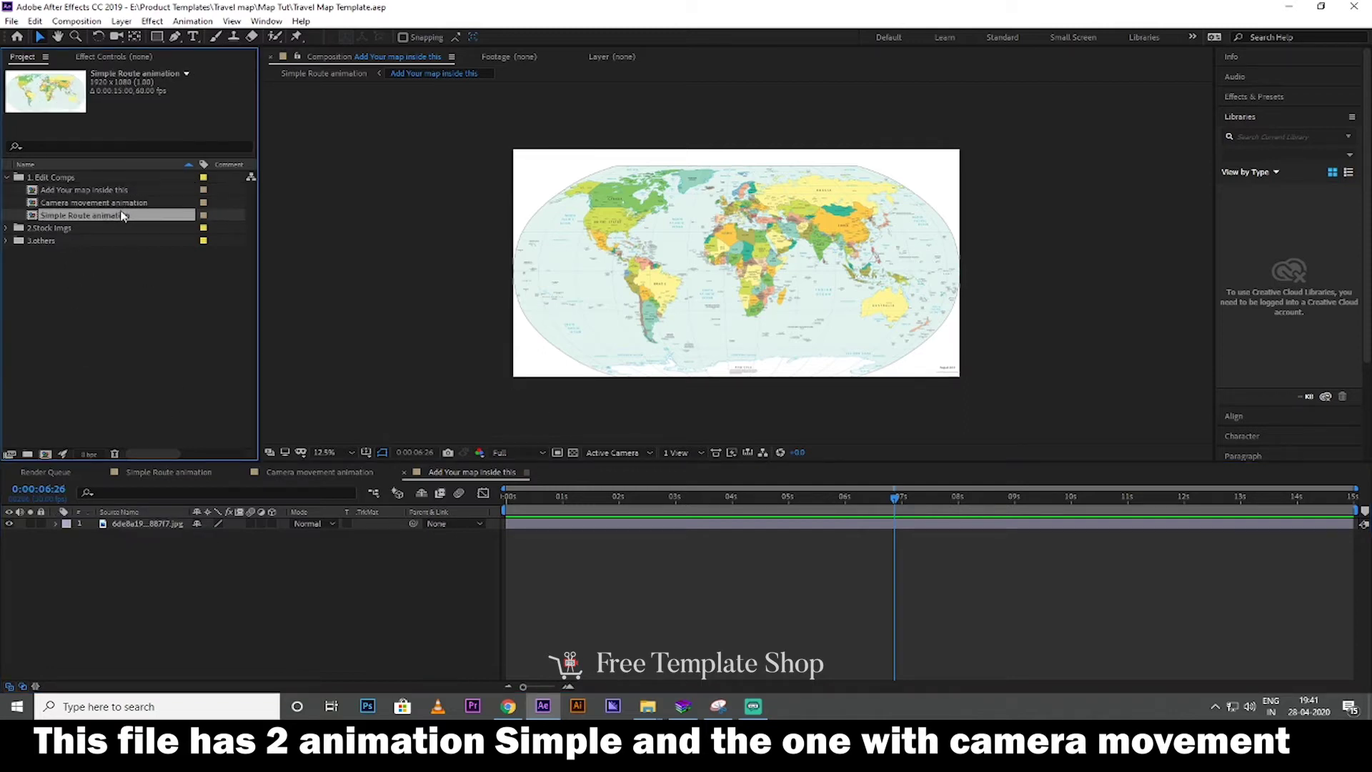
click(120, 308)
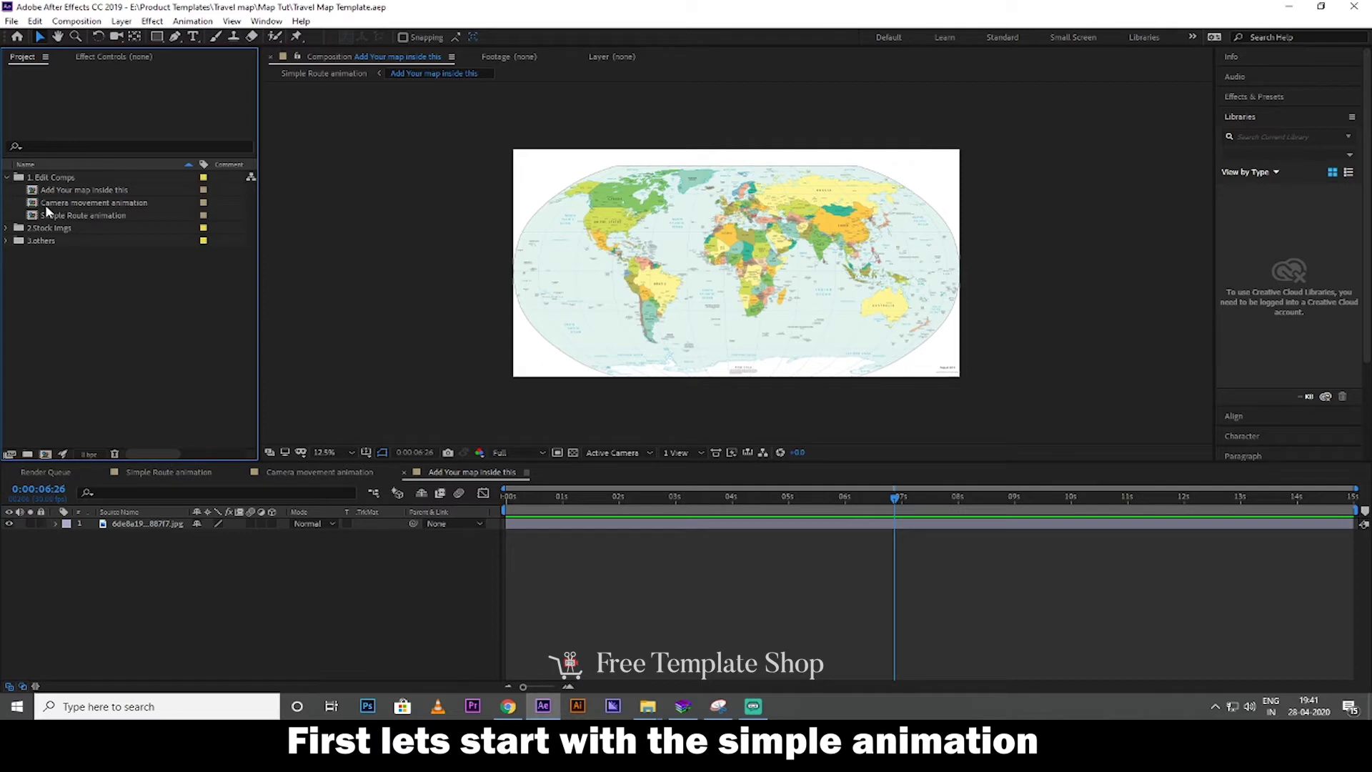
click(81, 217)
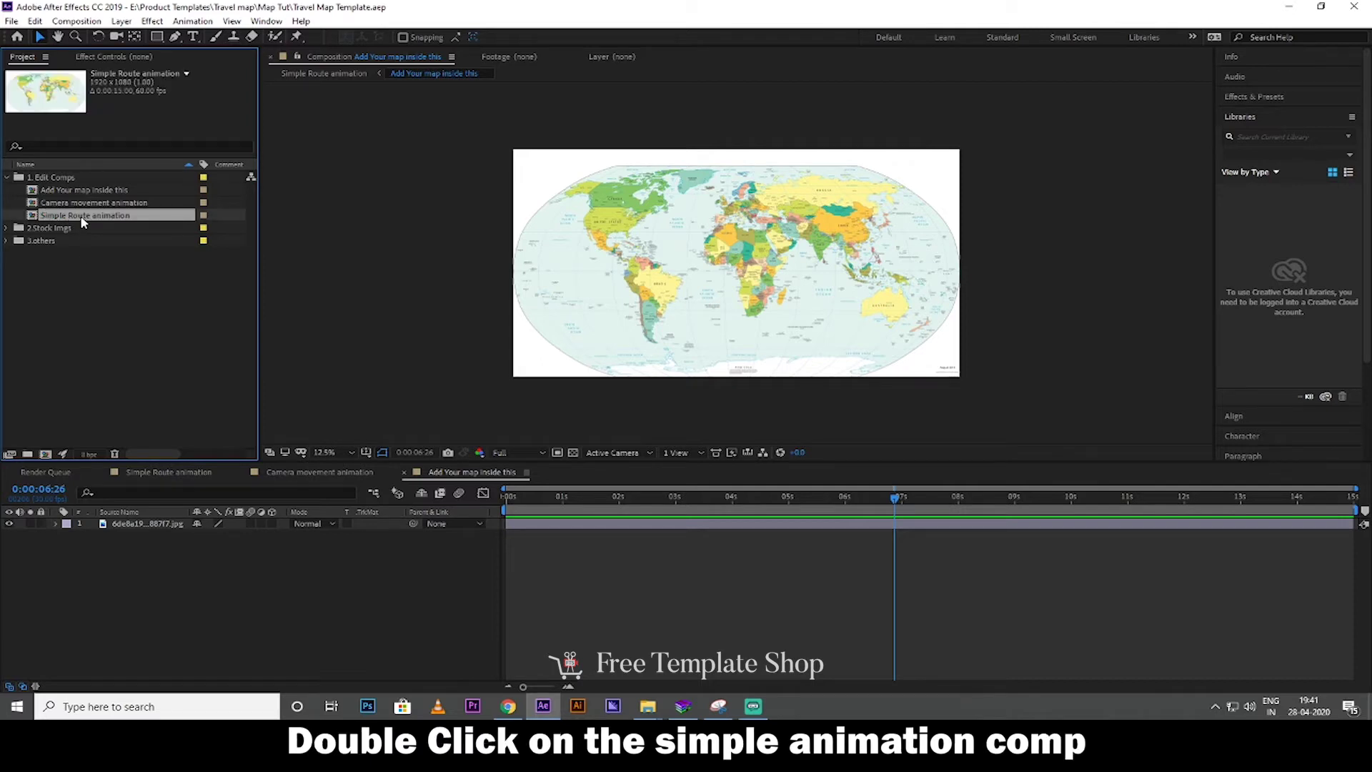
Open Simple Route animation and scrub the time indicator from the start to preview the route
double_click(81, 219)
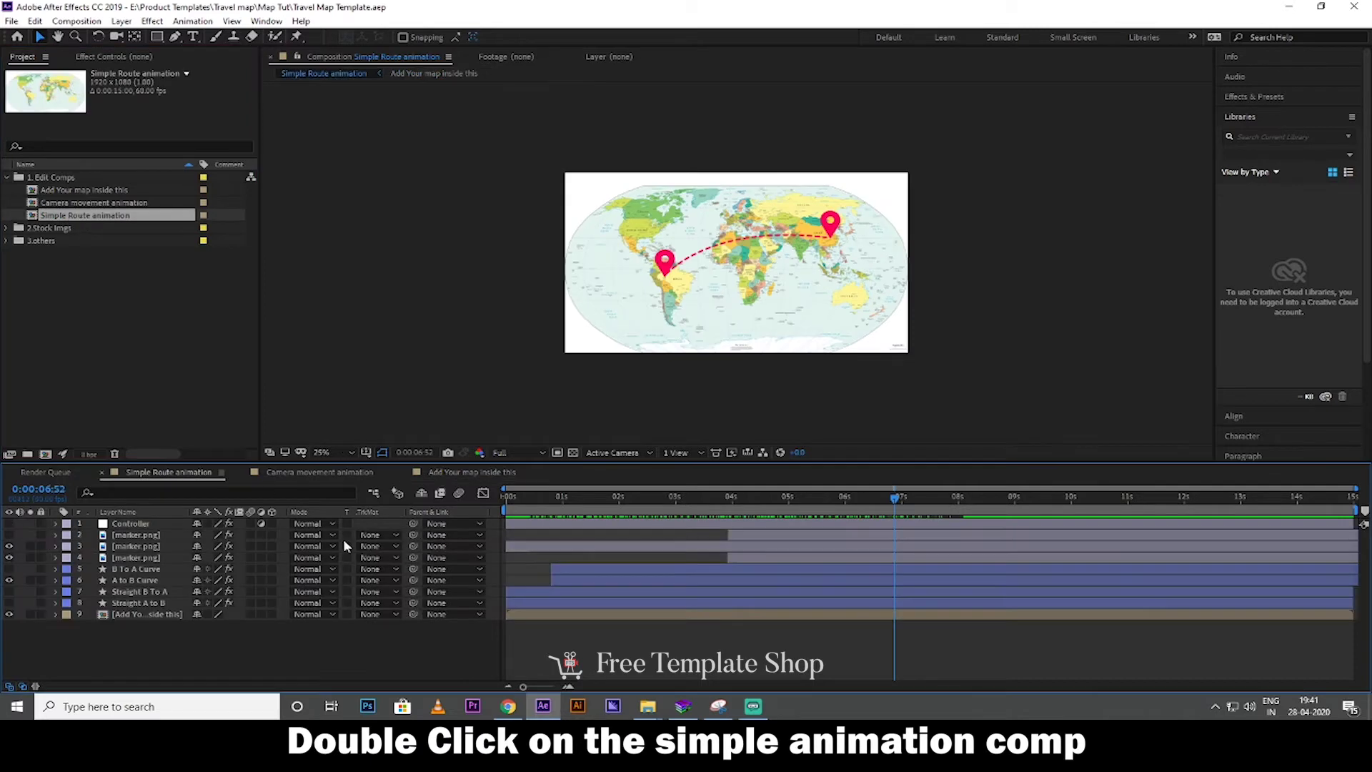
drag(509, 504, 848, 521)
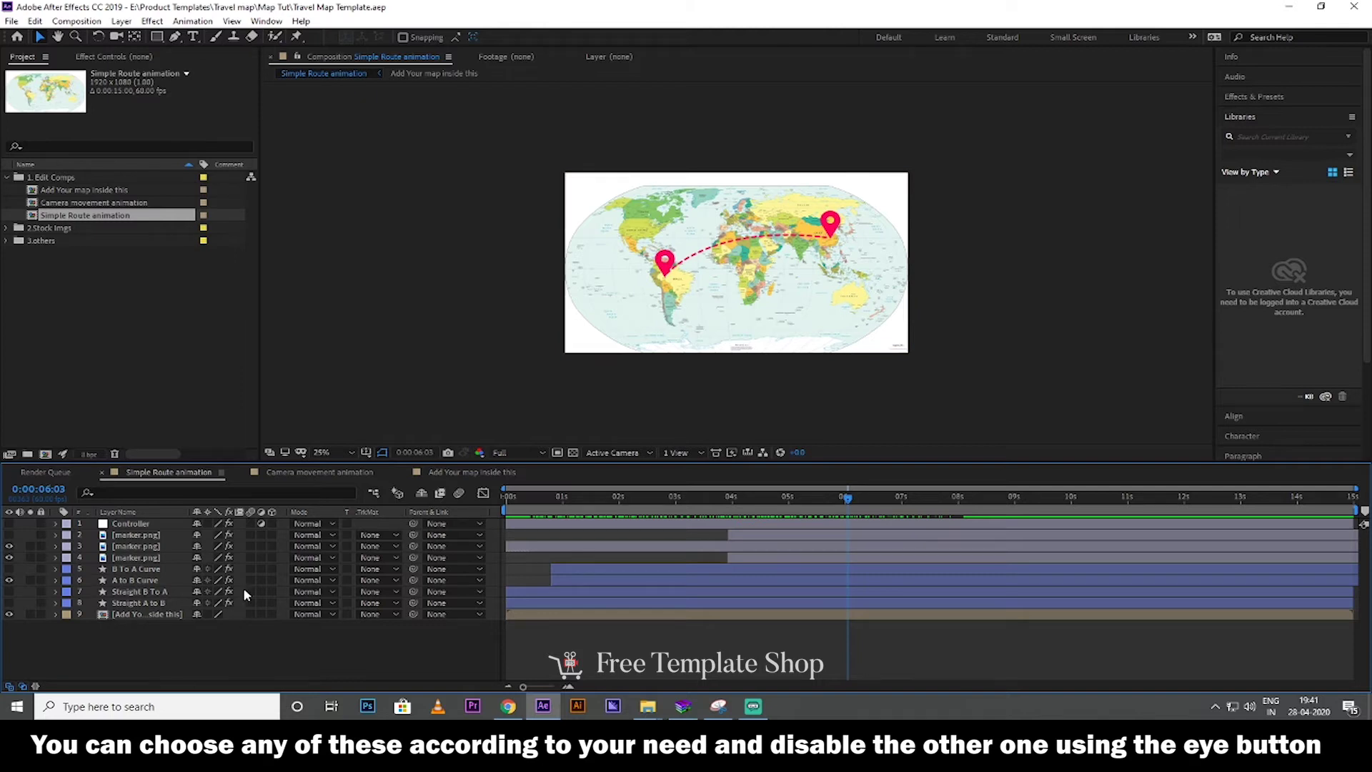
Toggle the Straight B To A and Straight A to B routes and preview each
click(10, 592)
click(9, 592)
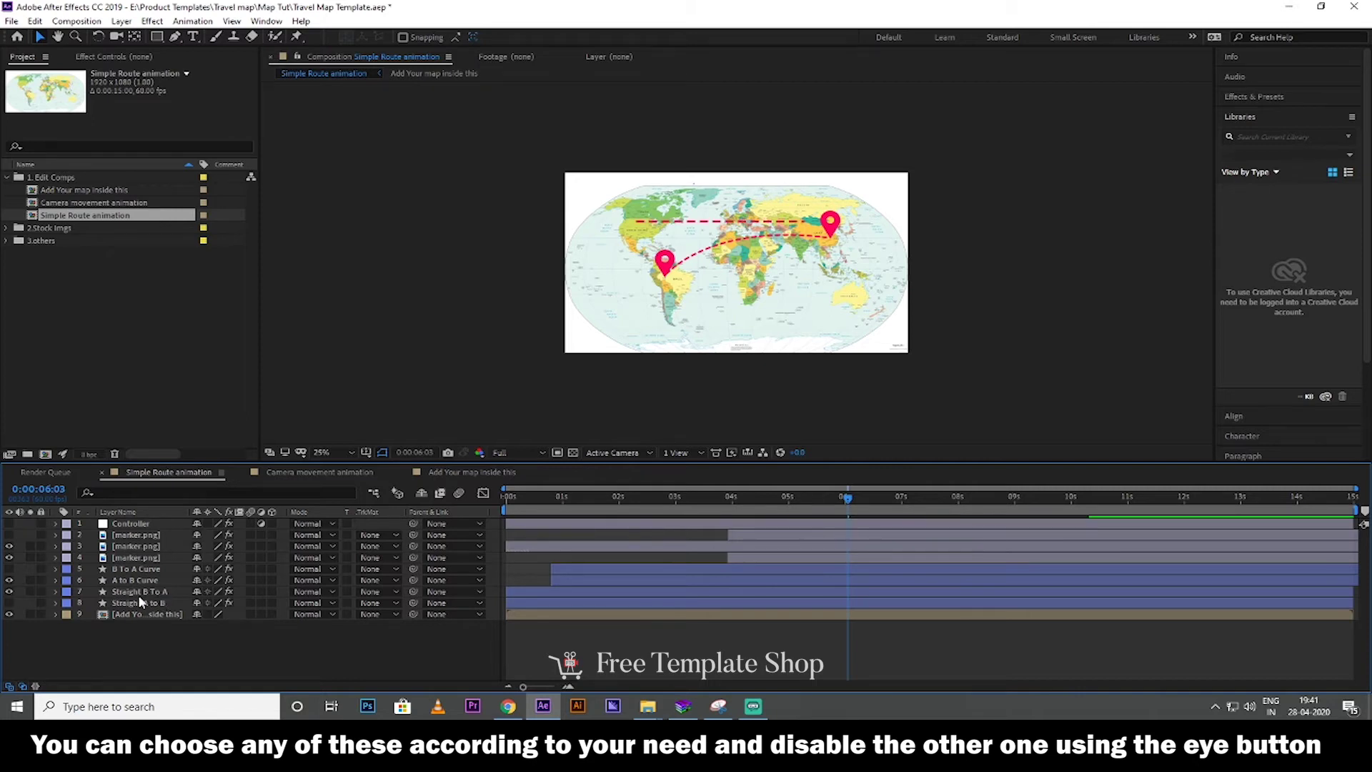
click(9, 603)
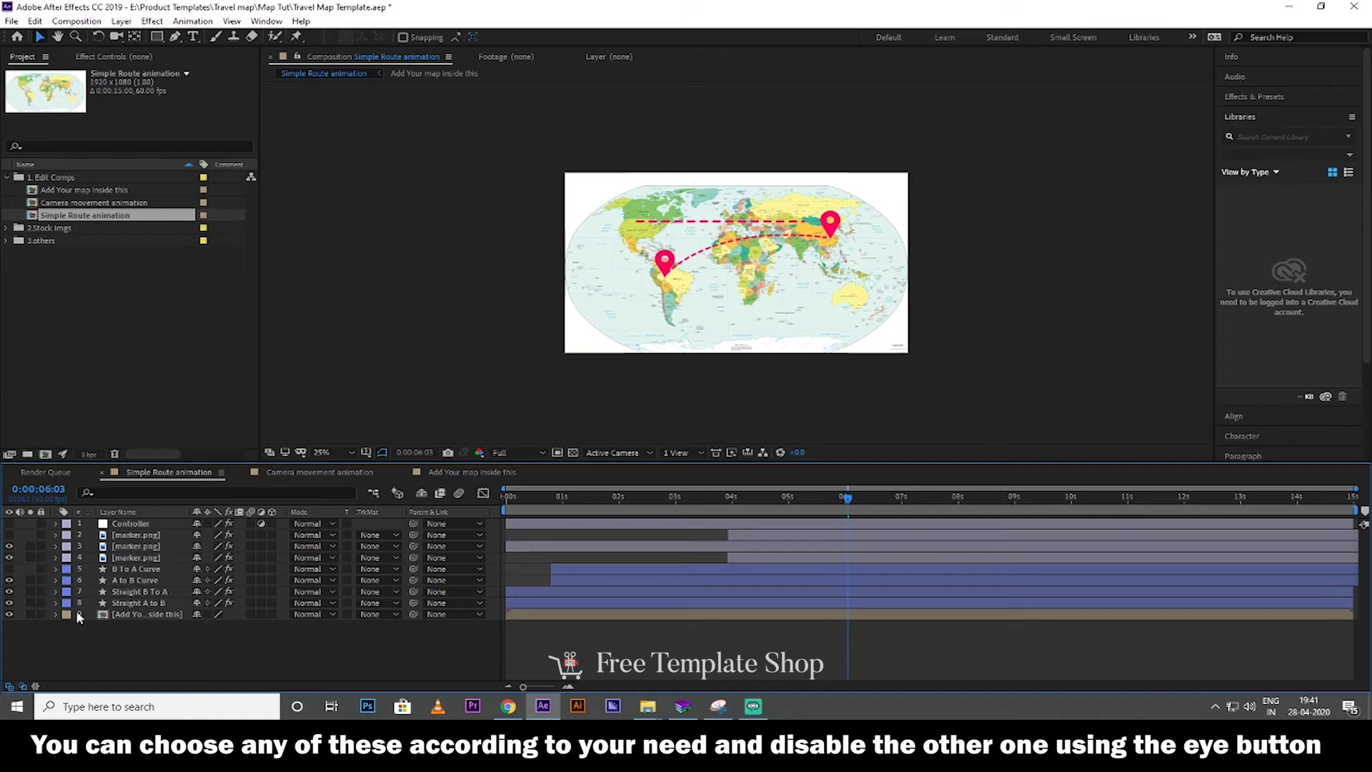
click(9, 592)
mouse_move(550, 498)
mouse_down()
mouse_move(584, 520)
mouse_move(733, 520)
mouse_up()
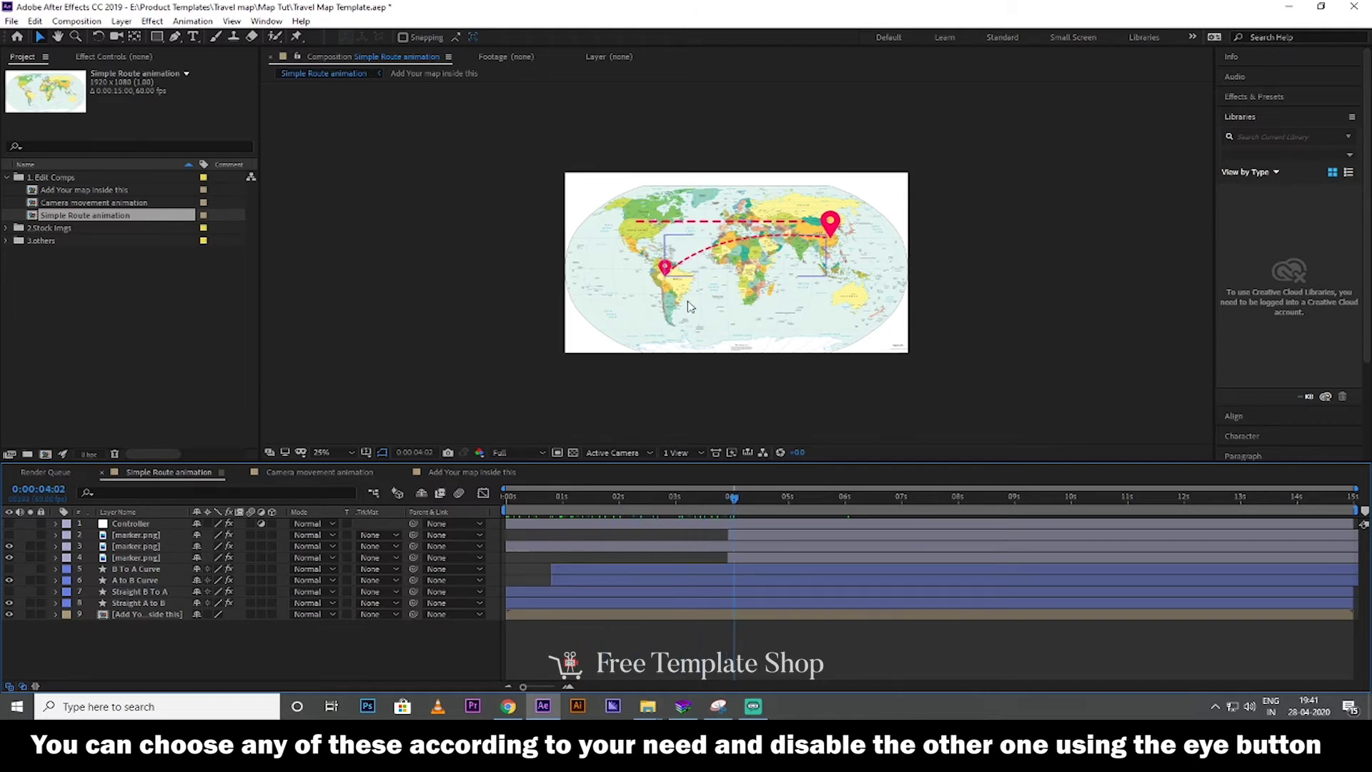
click(9, 580)
drag(509, 501, 671, 506)
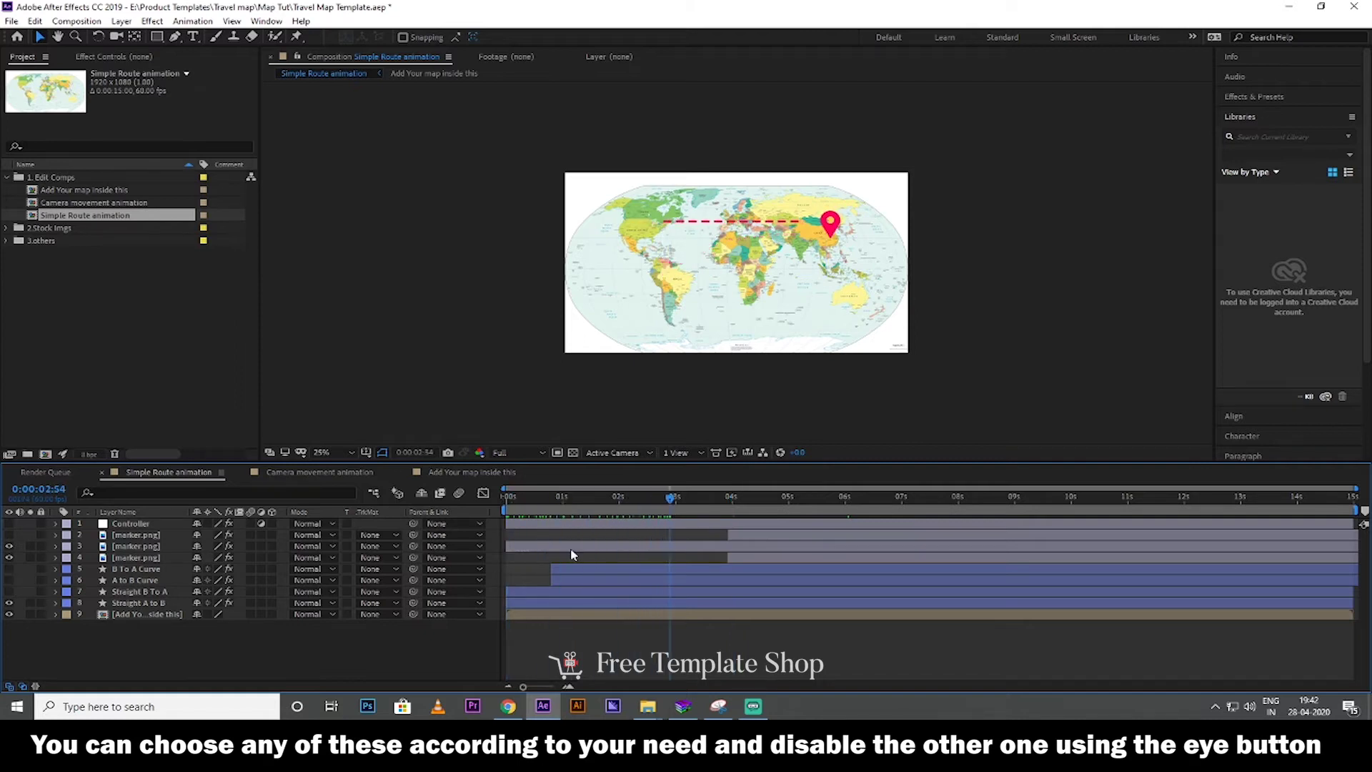
Preview Straight B To A, restore only A to B Curve, and drag a pin onto North America
click(143, 606)
click(9, 603)
click(9, 592)
drag(515, 504, 754, 516)
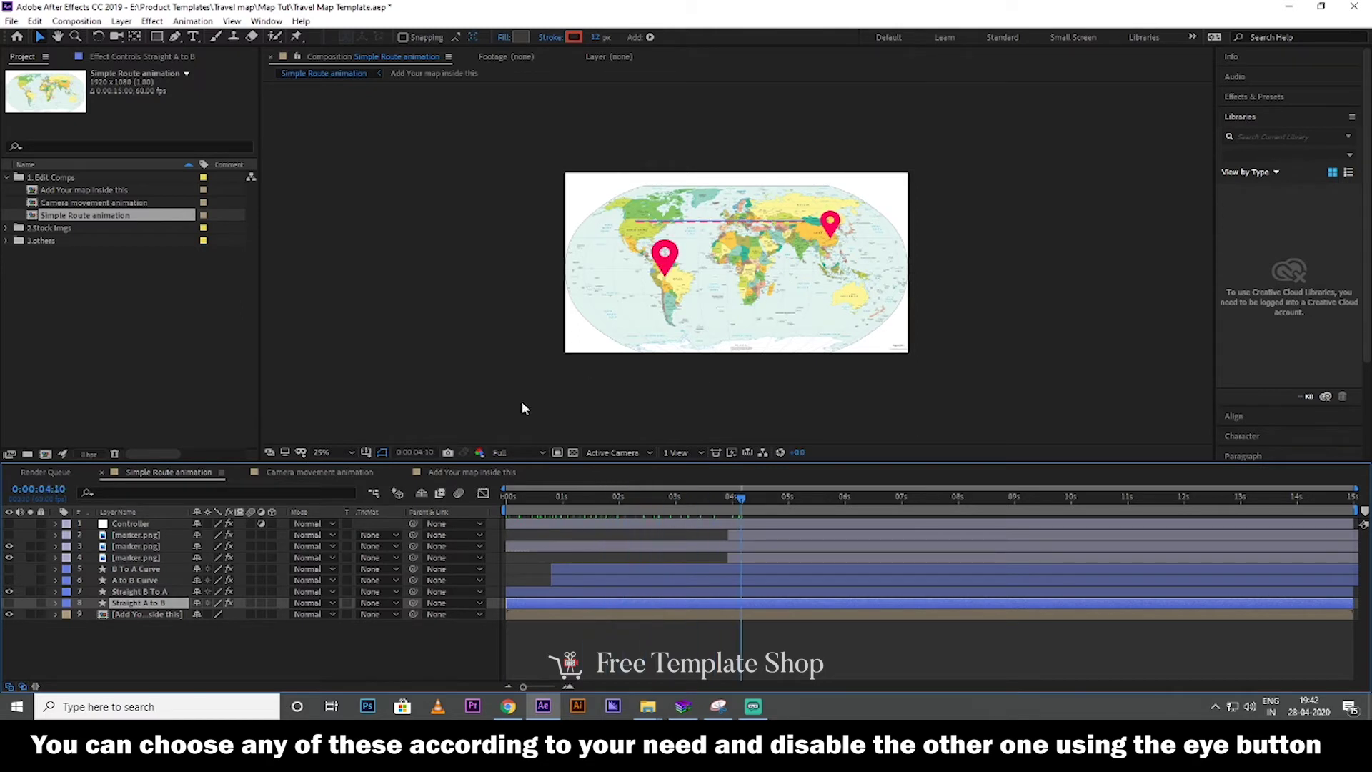
click(9, 590)
click(8, 579)
click(585, 496)
drag(563, 496, 739, 504)
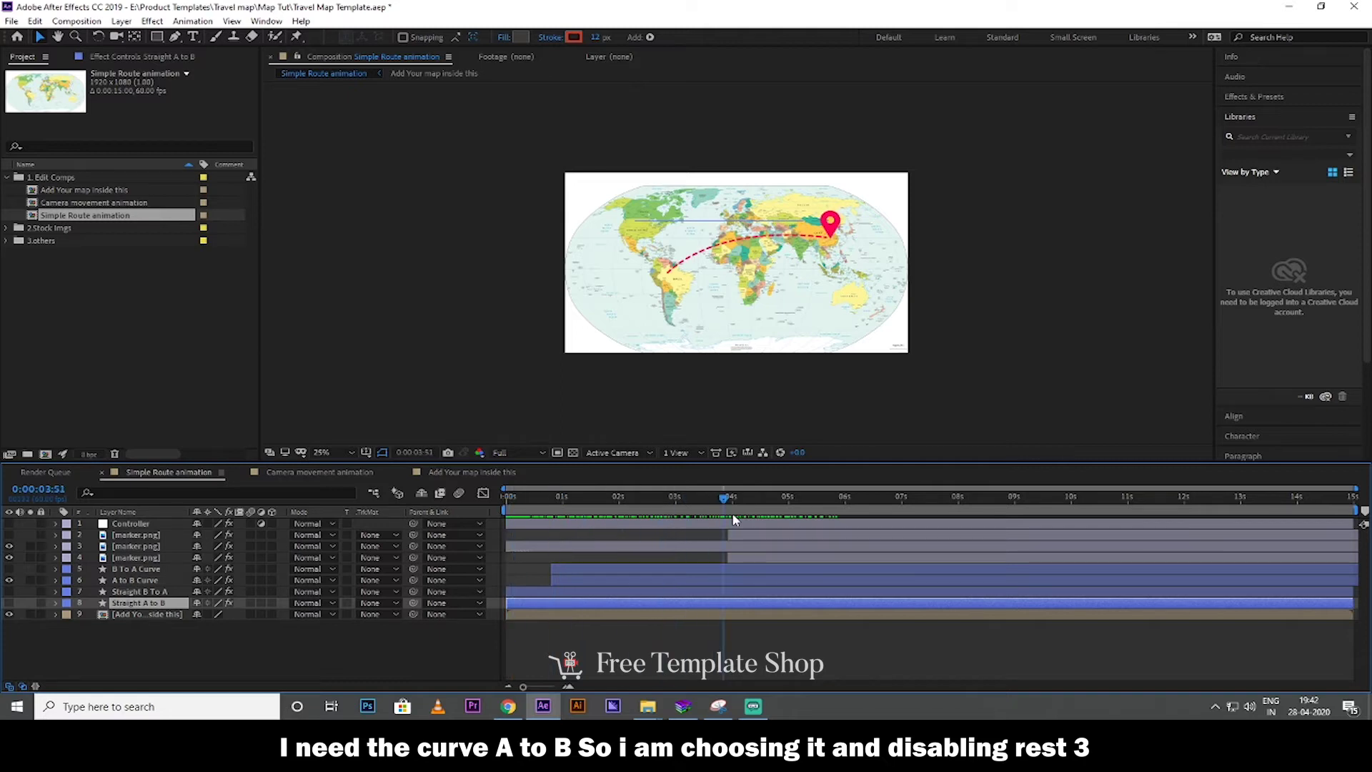
mouse_move(830, 227)
mouse_down()
mouse_move(757, 228)
mouse_move(821, 208)
mouse_move(789, 231)
mouse_up()
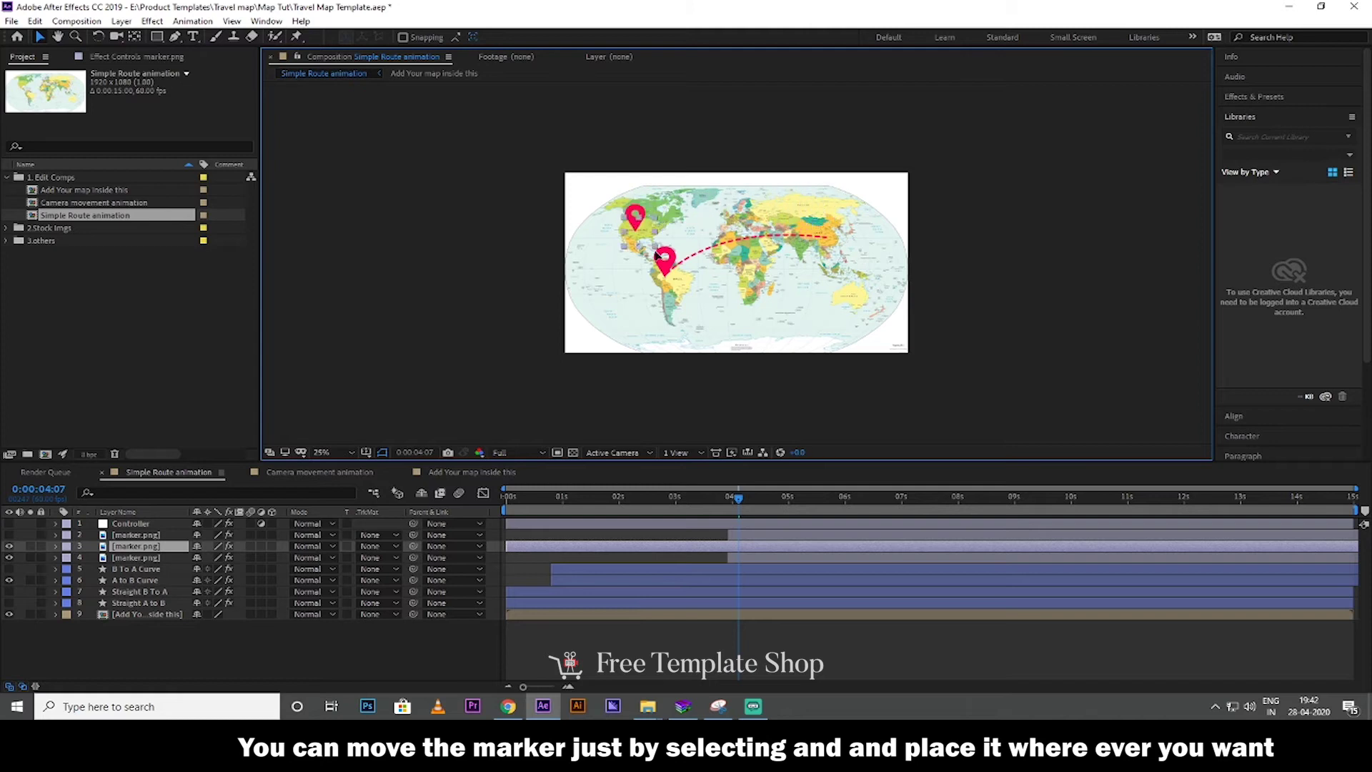
Move the pin back over China, try shrinking its Scale, then undo the change
drag(789, 231, 833, 234)
click(136, 579)
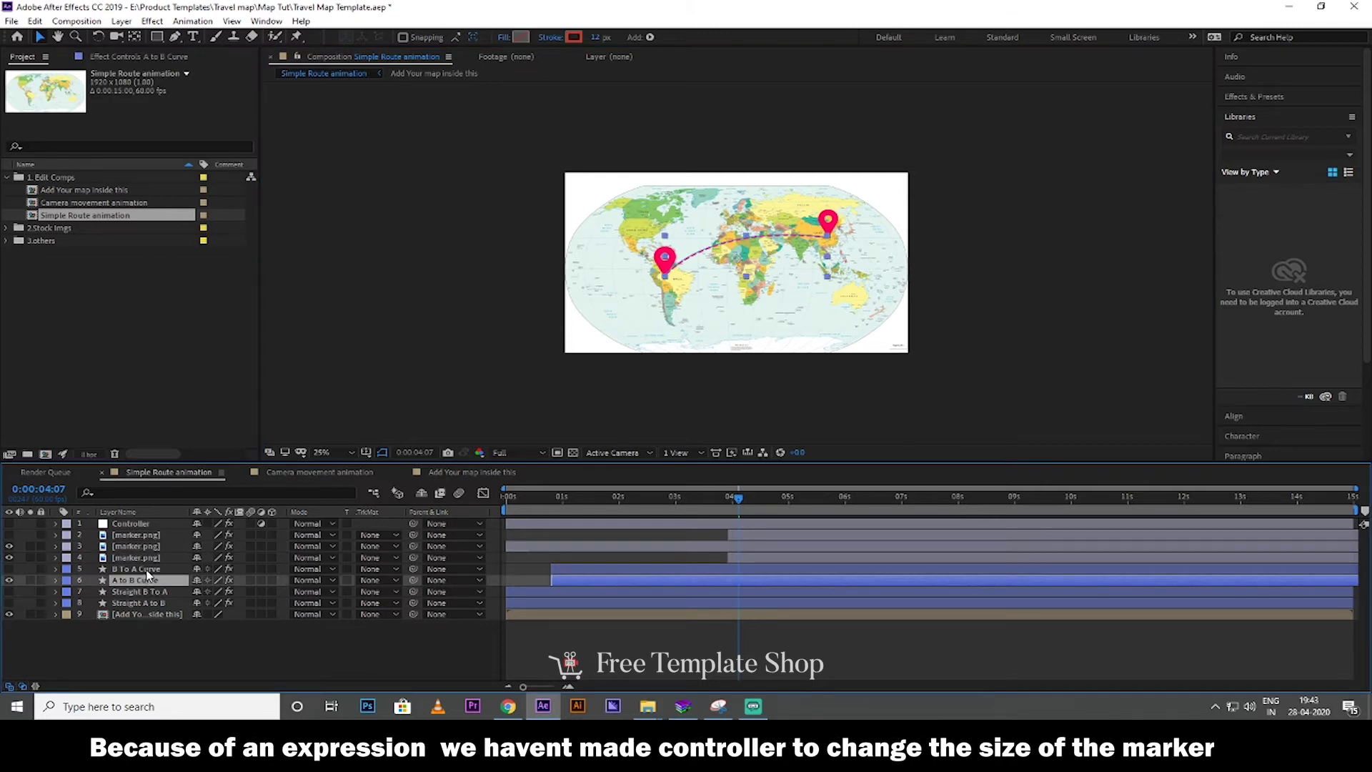
click(146, 546)
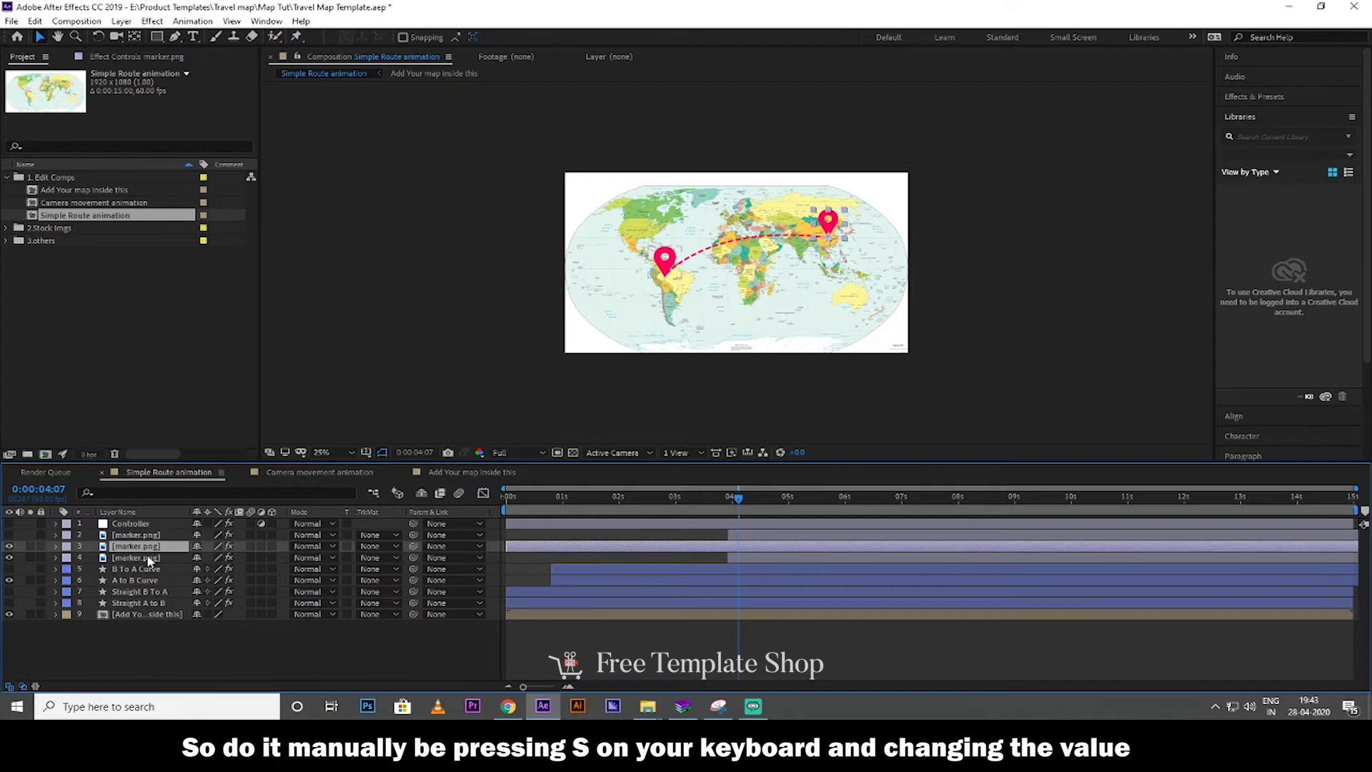
key(s)
drag(211, 563, 196, 560)
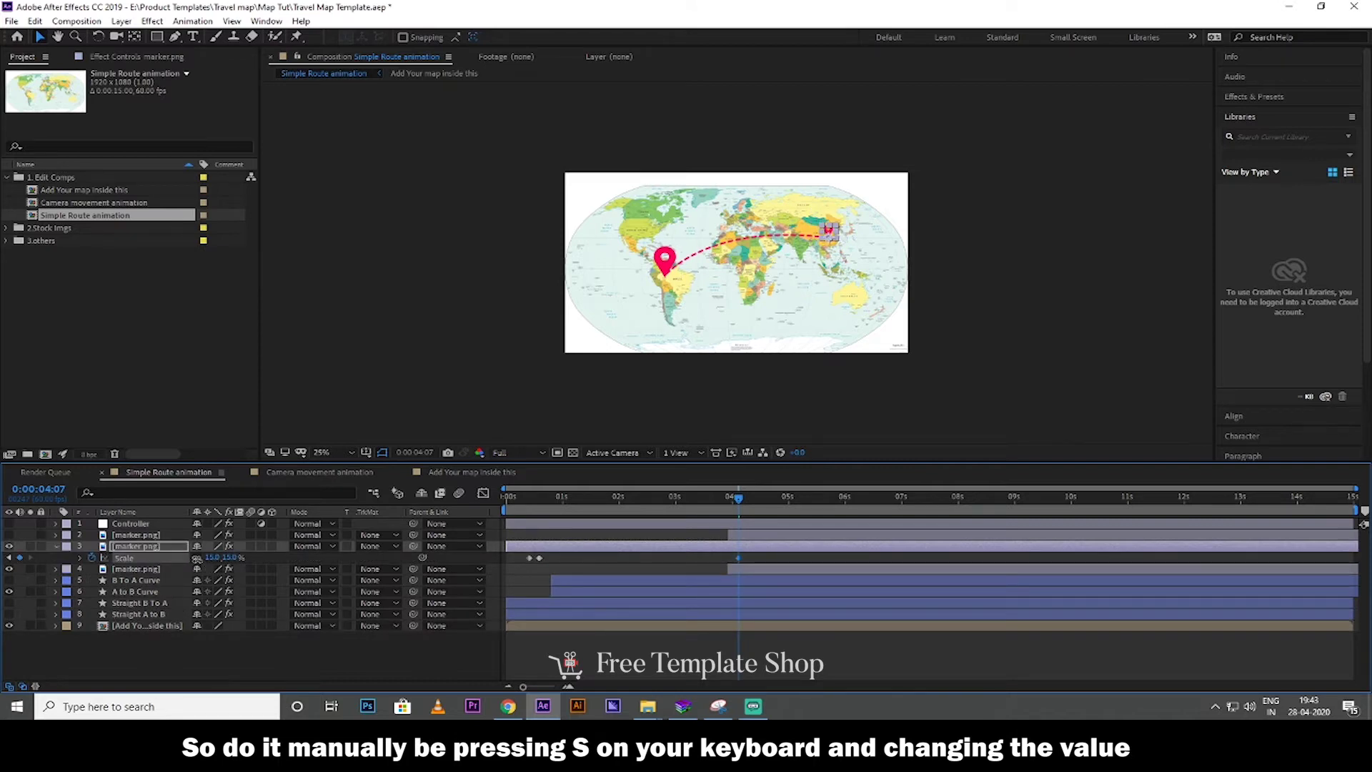
key(ctrl+z)
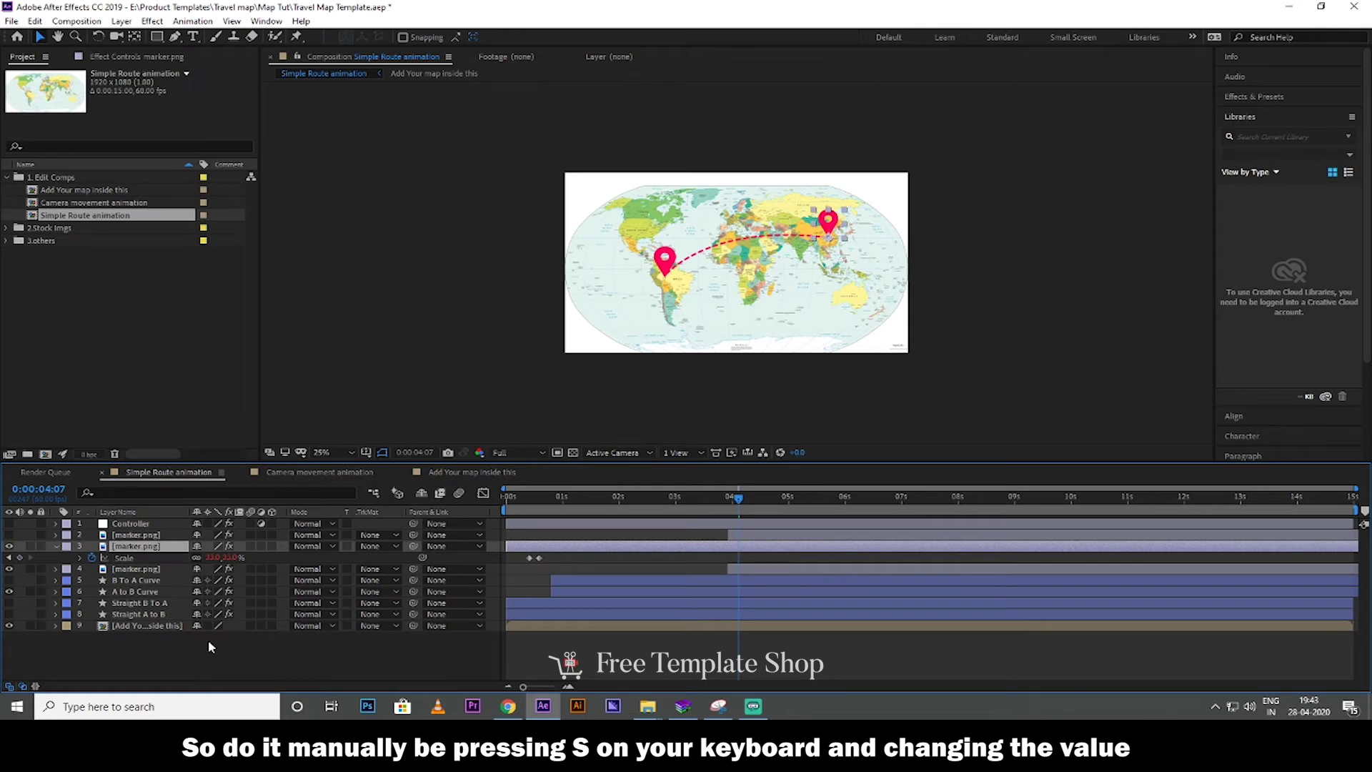
click(208, 641)
Preview a bit further on and collapse the marker layer's Scale property
drag(555, 505, 767, 500)
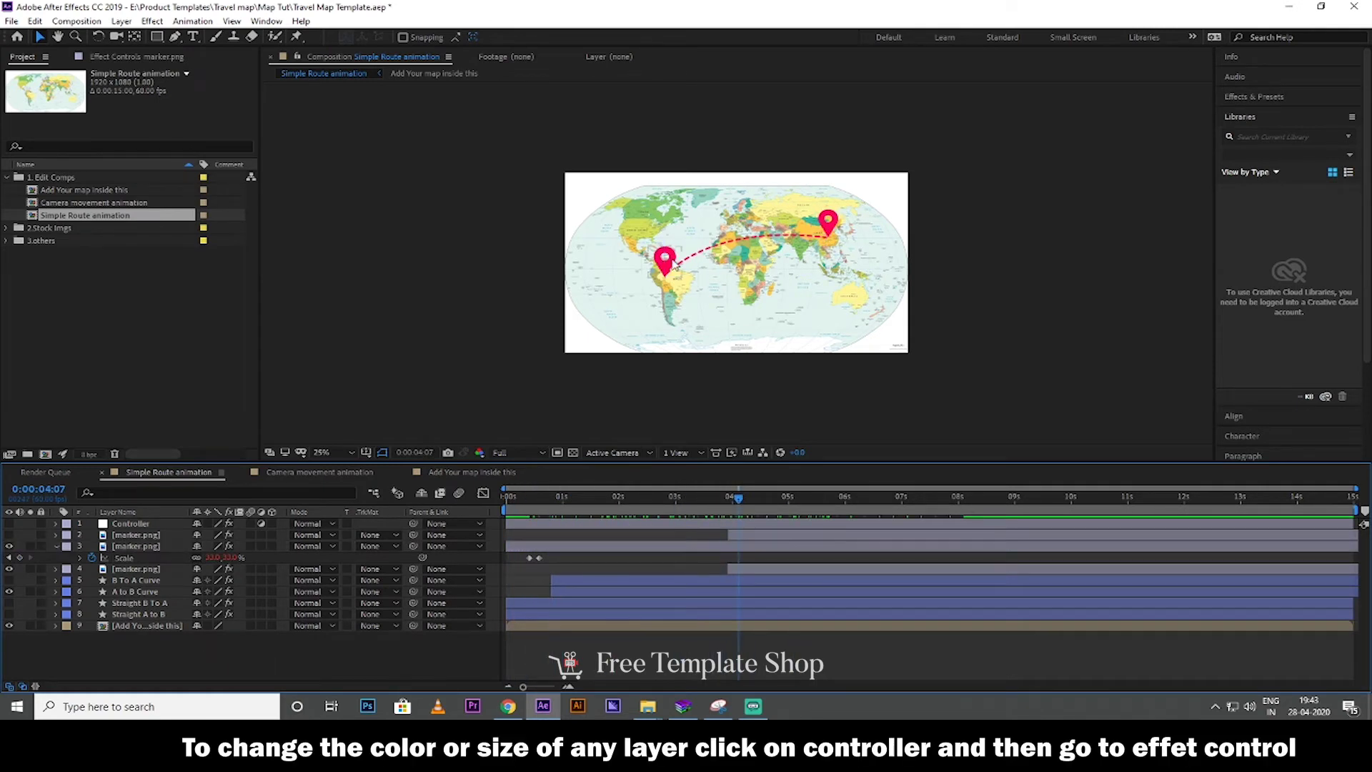
click(744, 265)
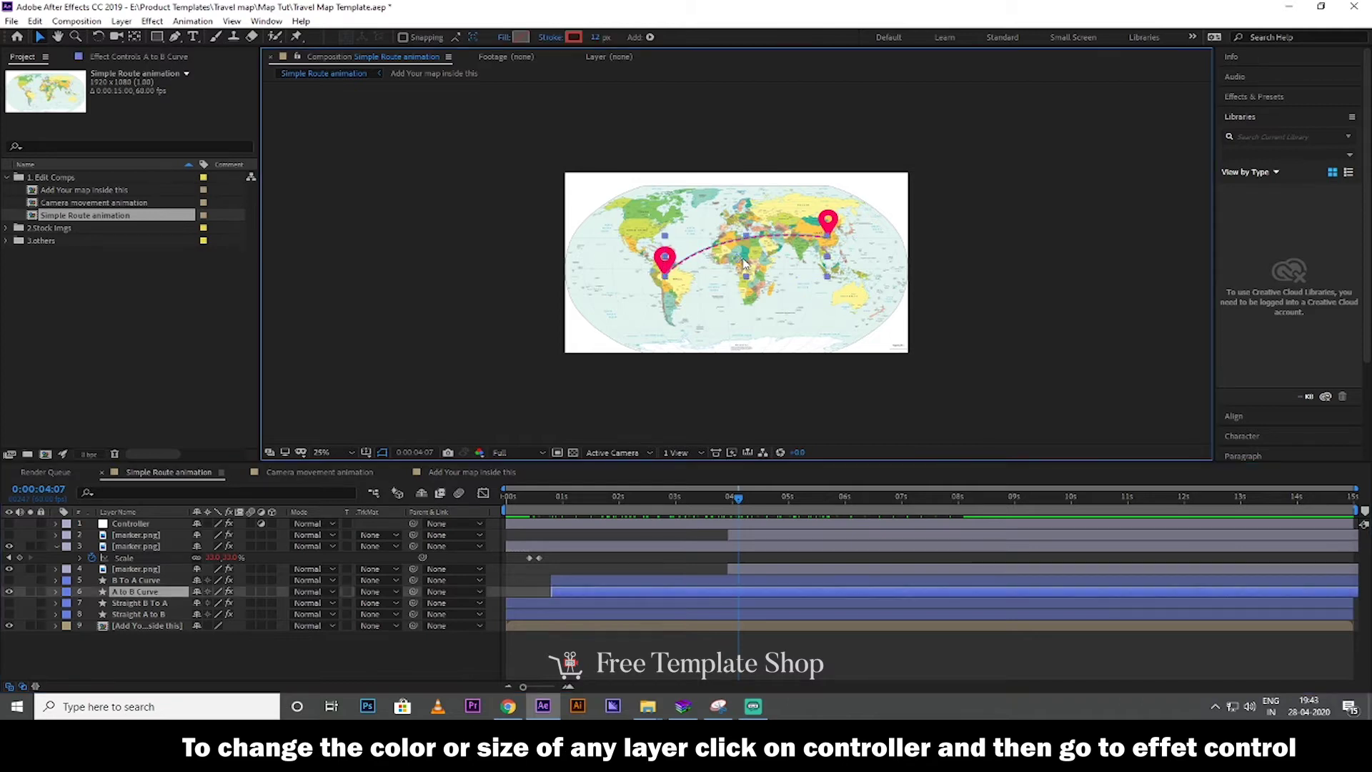
click(57, 547)
click(133, 634)
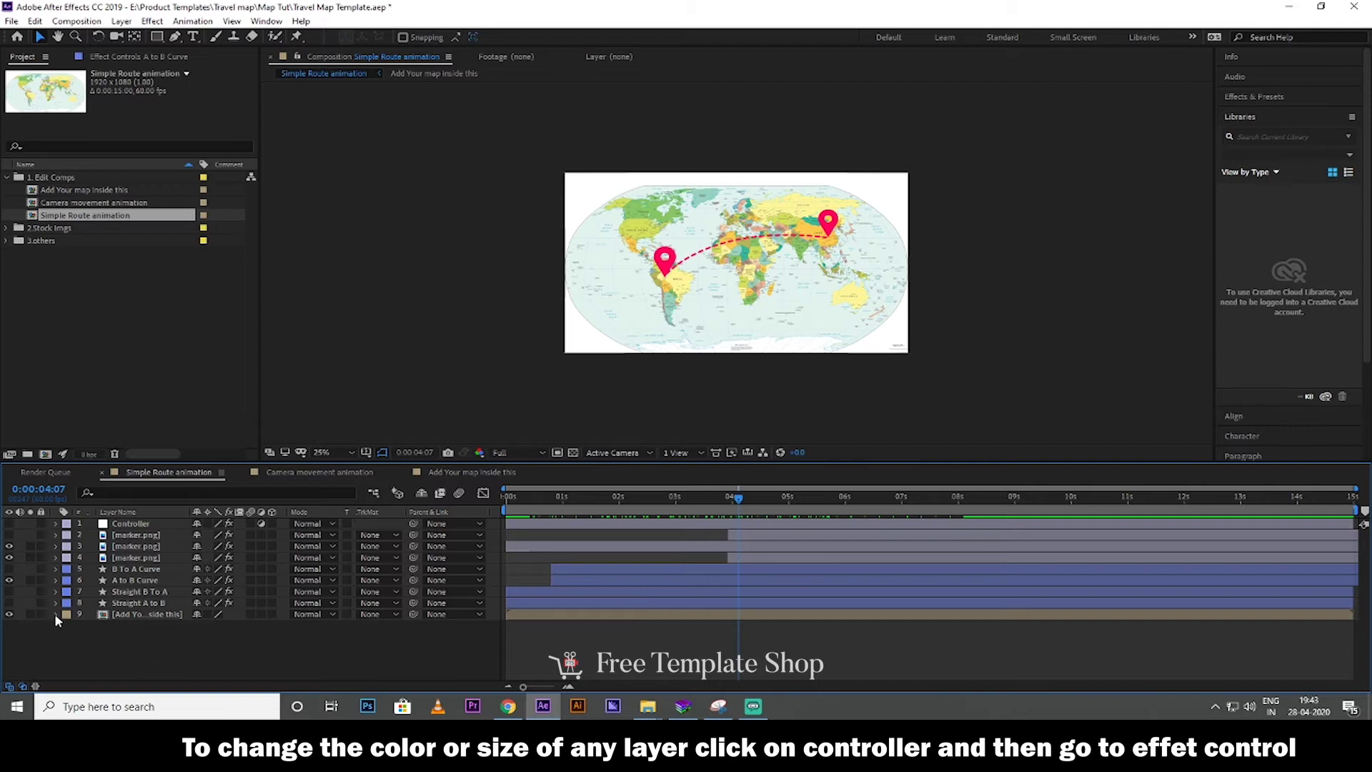
Show the Controller layer's Effect Controls and try a brighter pink Marker Color
click(128, 523)
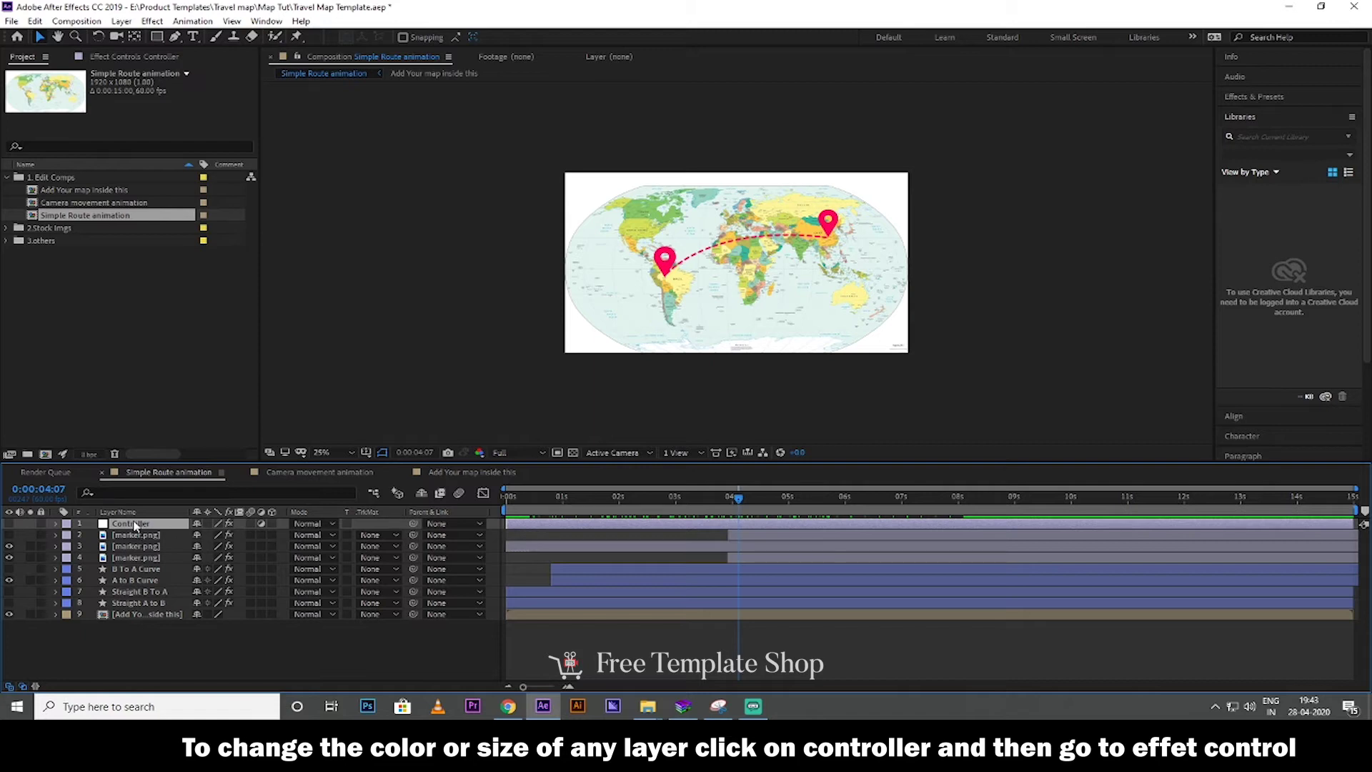
click(166, 59)
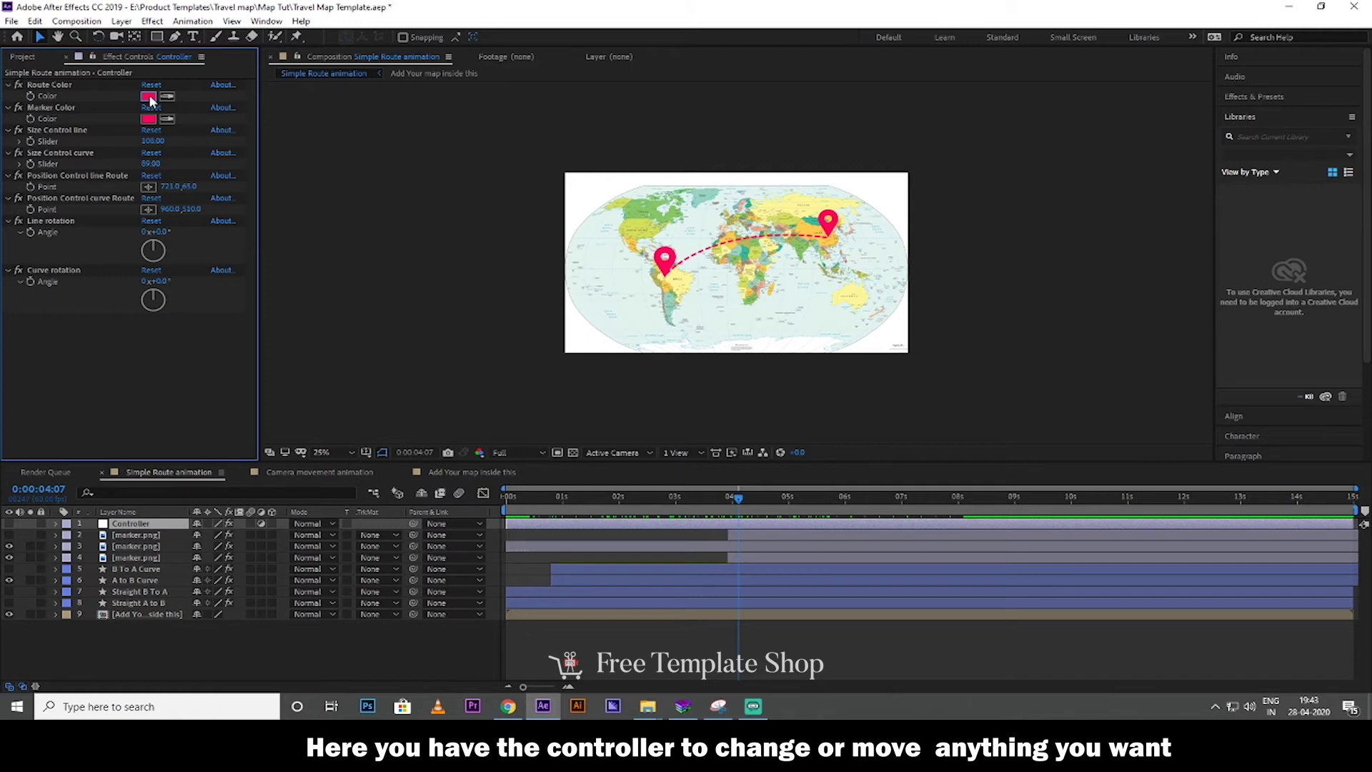
click(148, 119)
drag(315, 203, 323, 168)
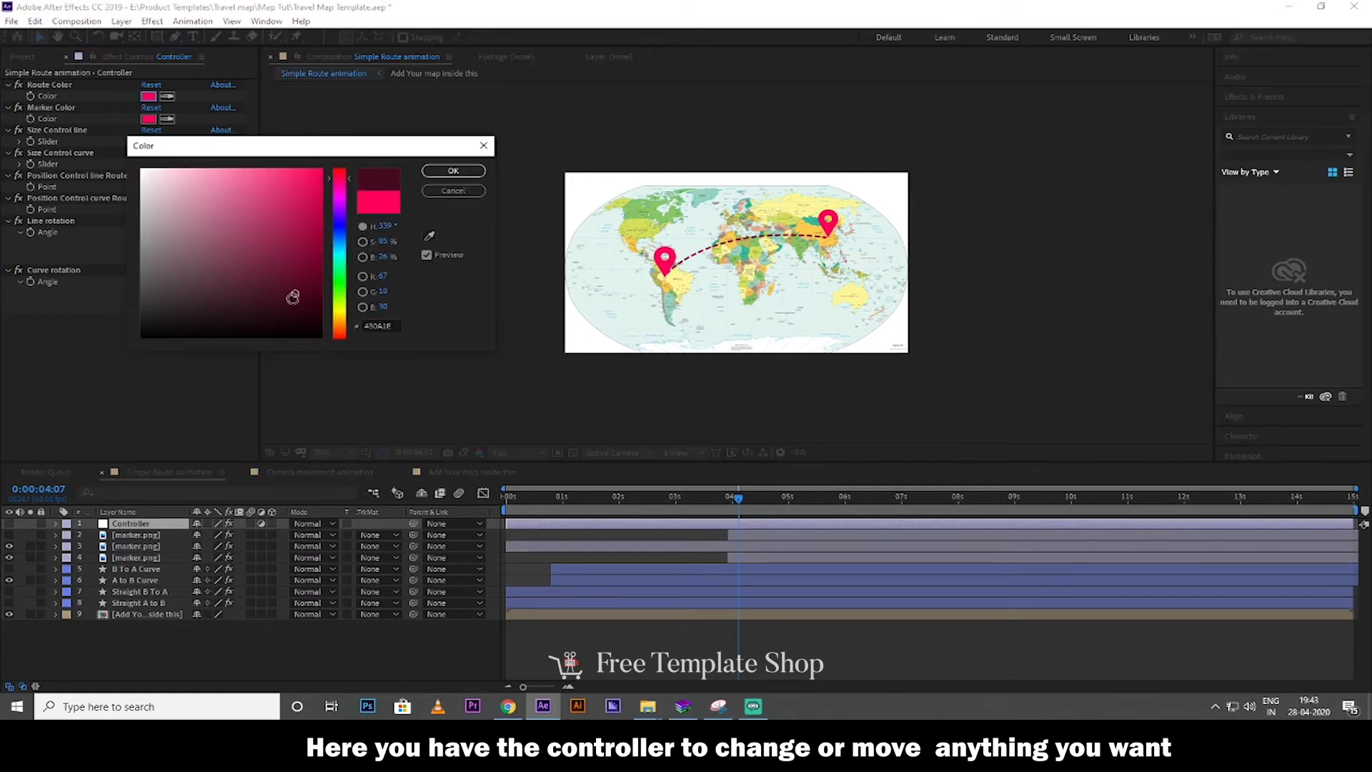
click(453, 190)
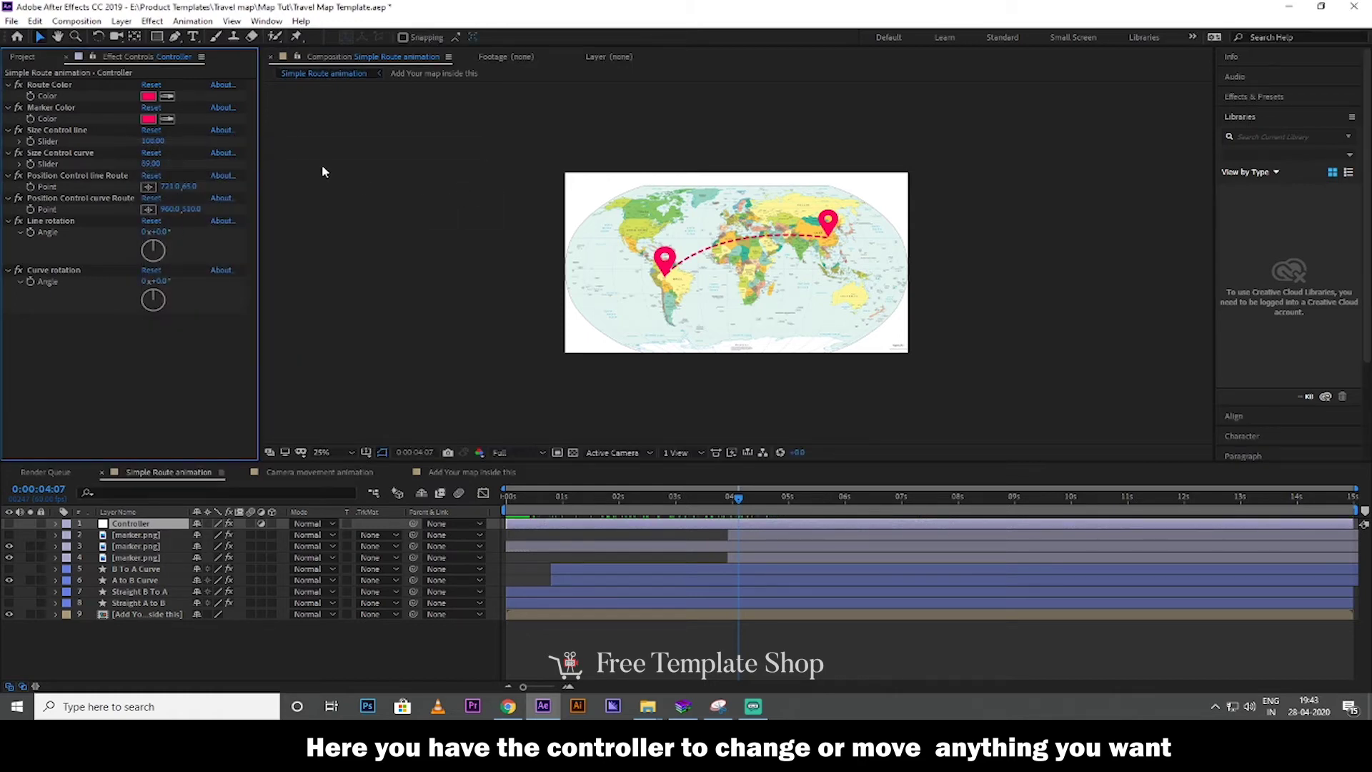
Try a dark maroon marker colour, cancel to keep pink, and select Size Control line
click(155, 118)
mouse_move(254, 263)
mouse_down()
mouse_move(269, 177)
mouse_move(233, 294)
mouse_up()
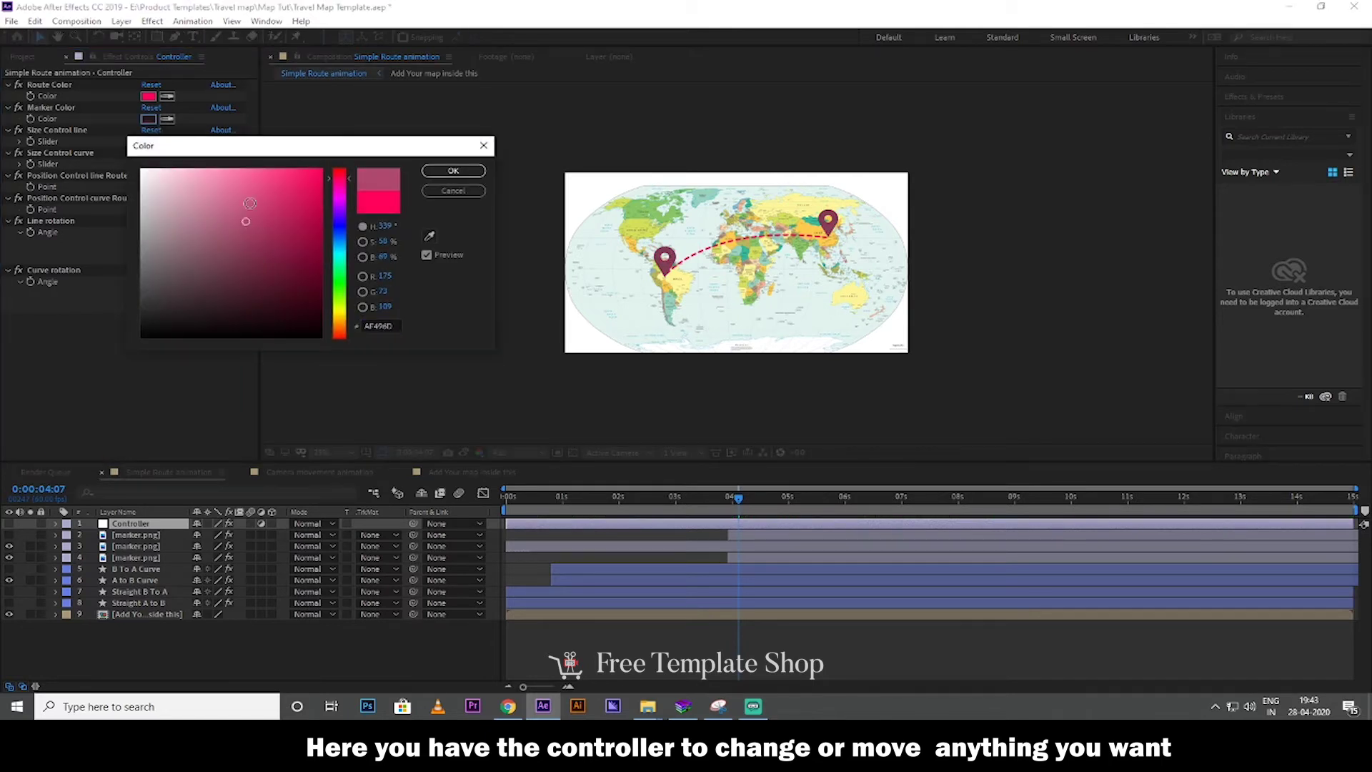
click(441, 190)
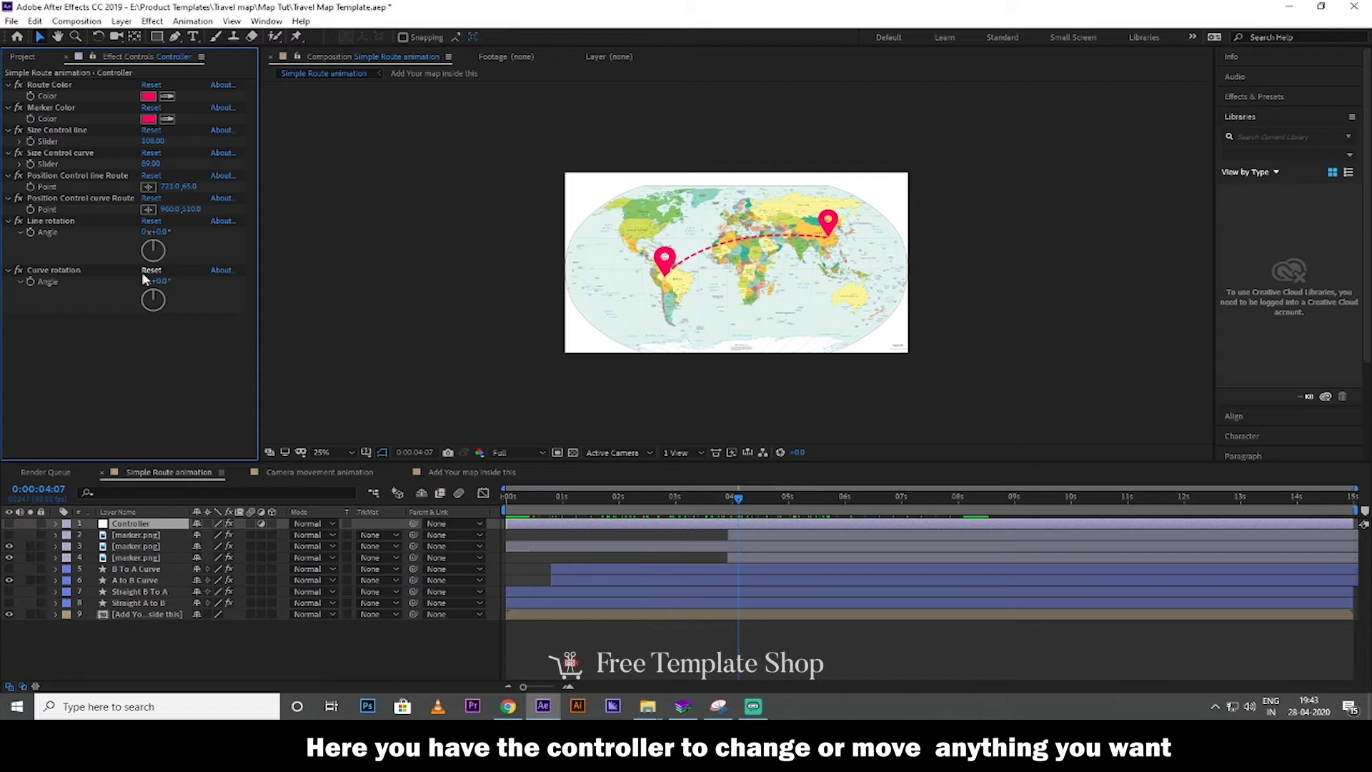
click(59, 132)
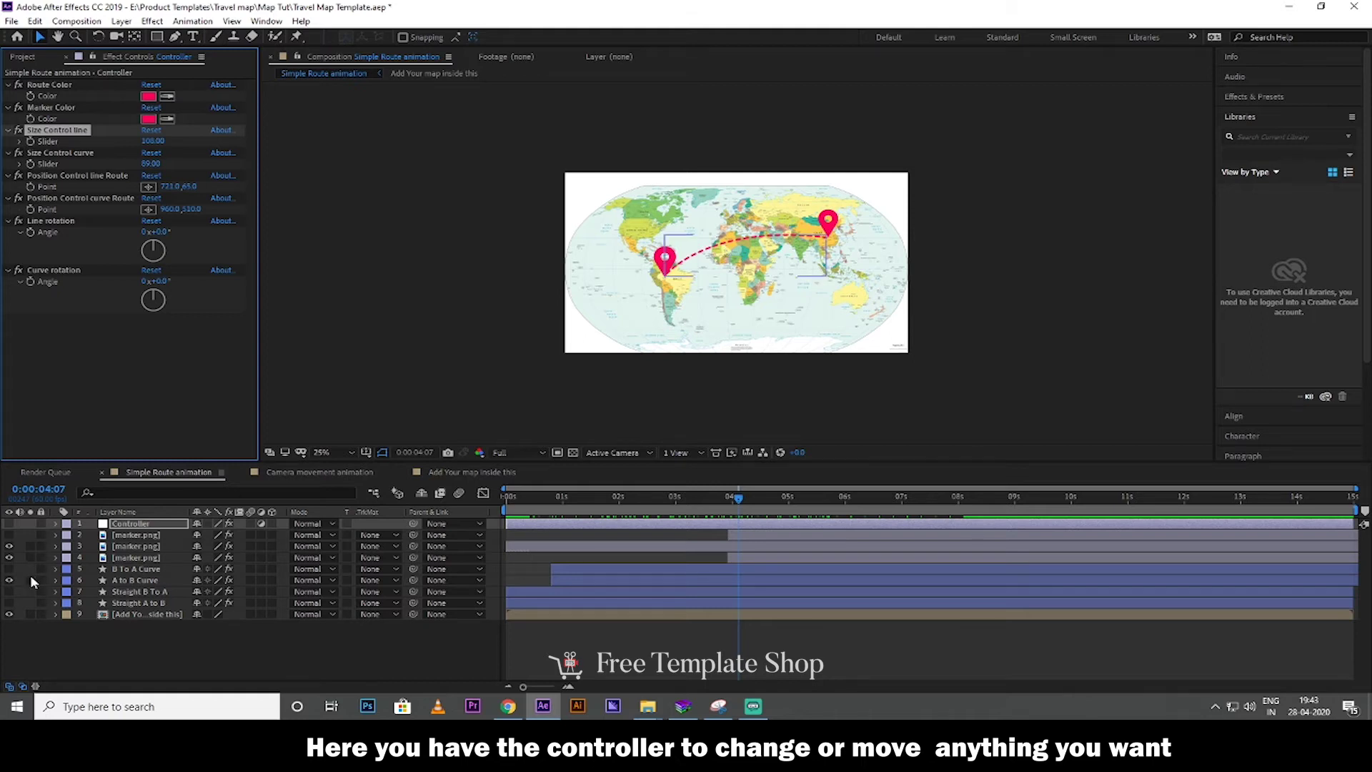
Show Straight A to B, set Size Control line to 108, and enlarge Size Control curve
click(8, 602)
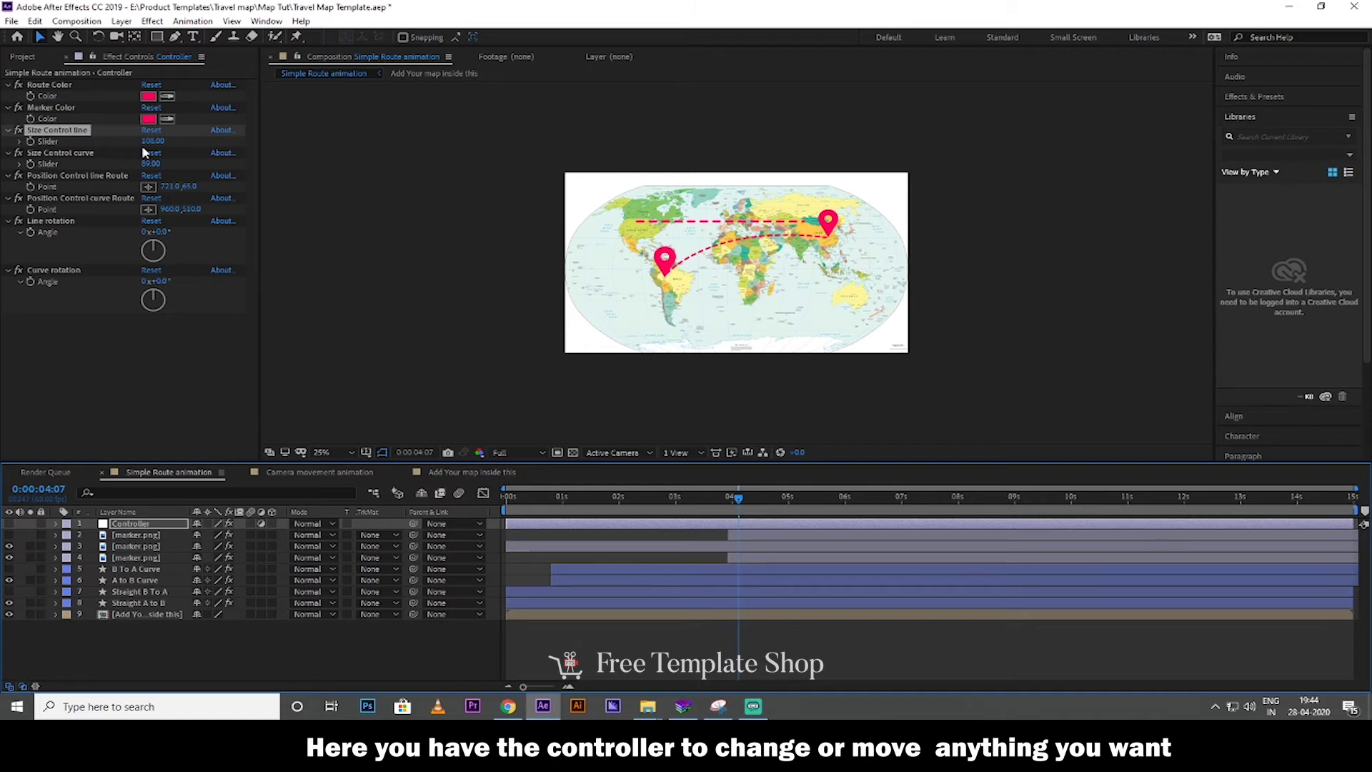
drag(151, 141, 159, 139)
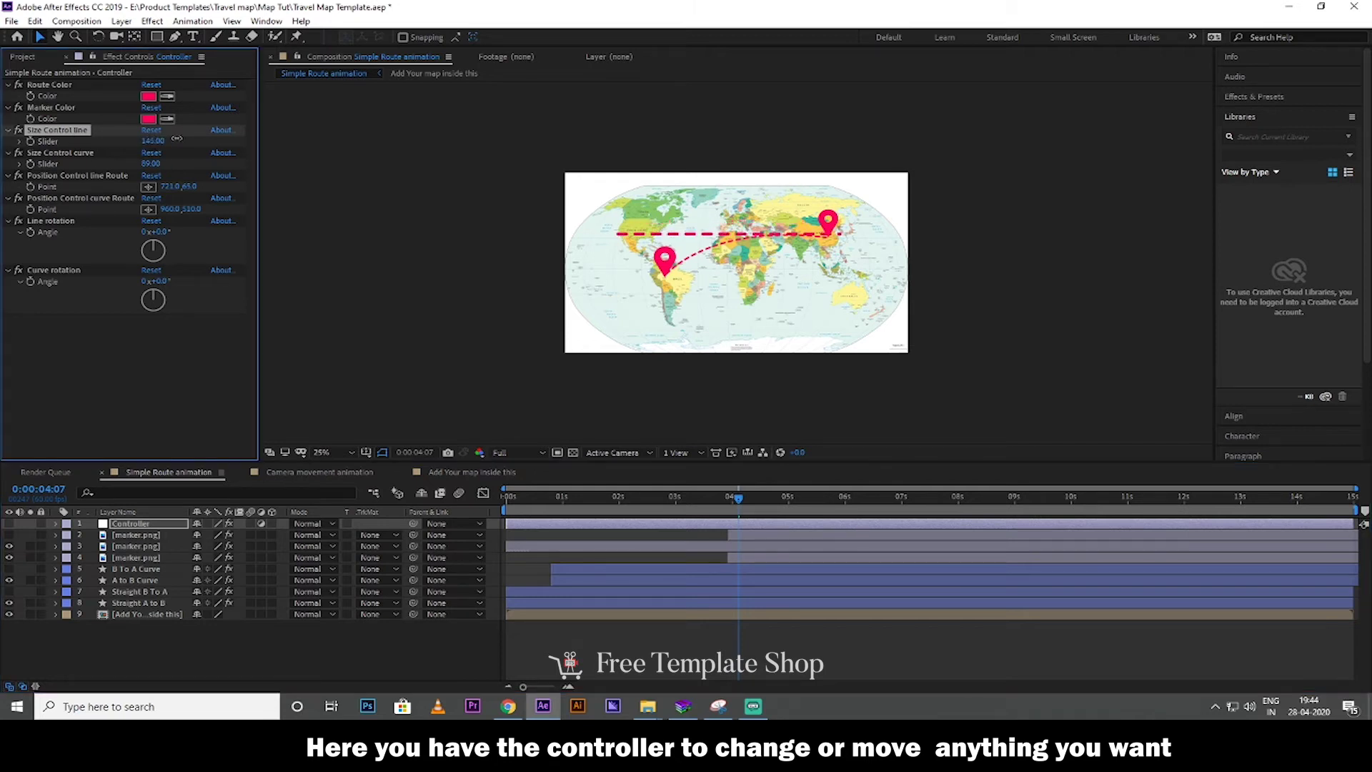
drag(160, 142, 149, 142)
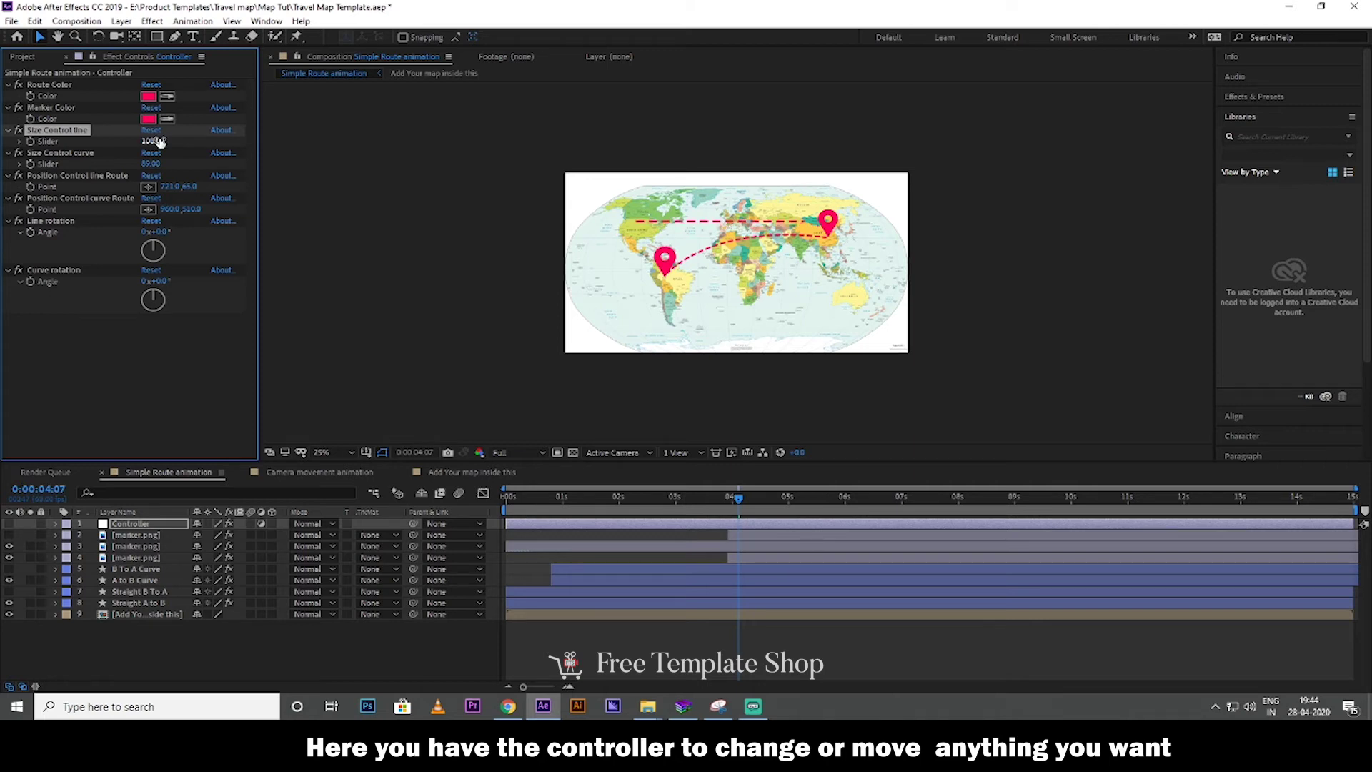
click(64, 153)
mouse_move(151, 163)
mouse_down()
mouse_move(182, 170)
mouse_move(163, 174)
mouse_up()
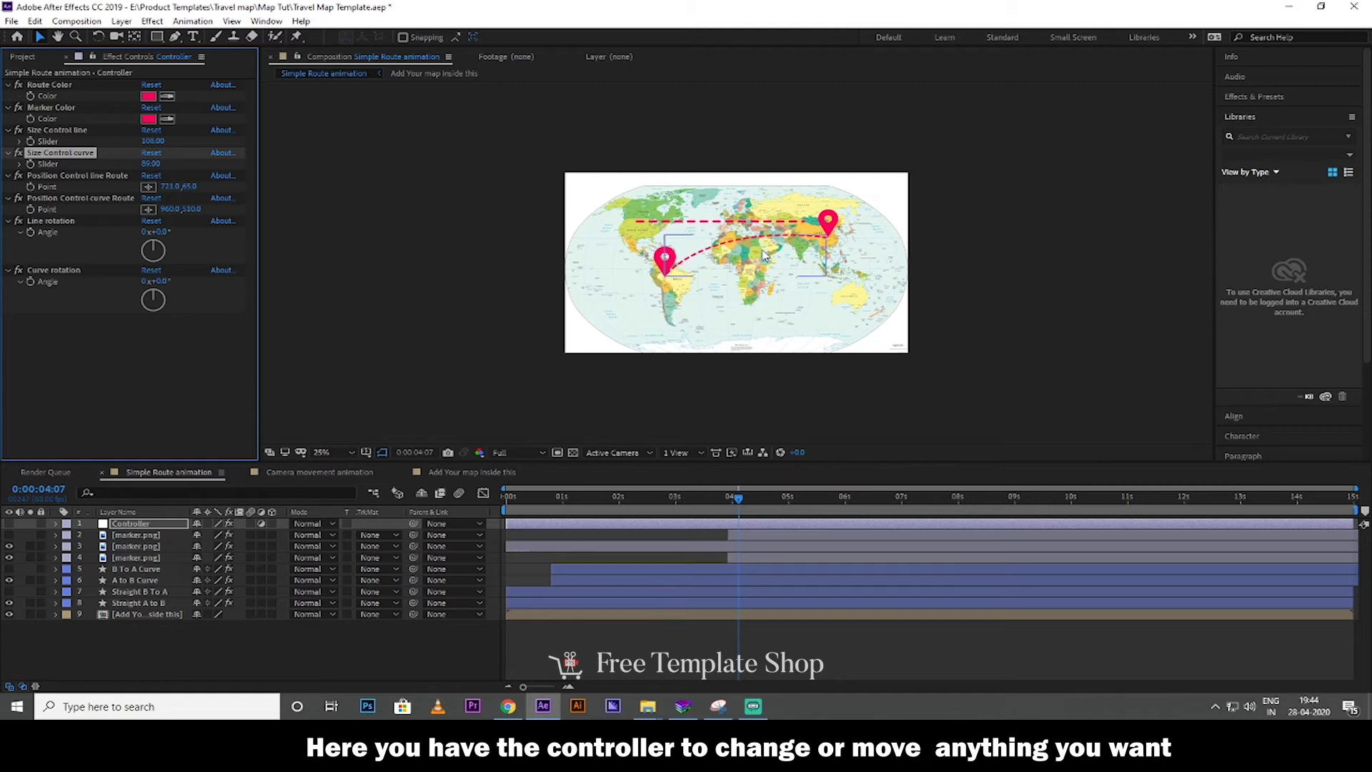
Raise the straight route's Route Point and set the curve Route Point to 960.0, 497.0
click(60, 177)
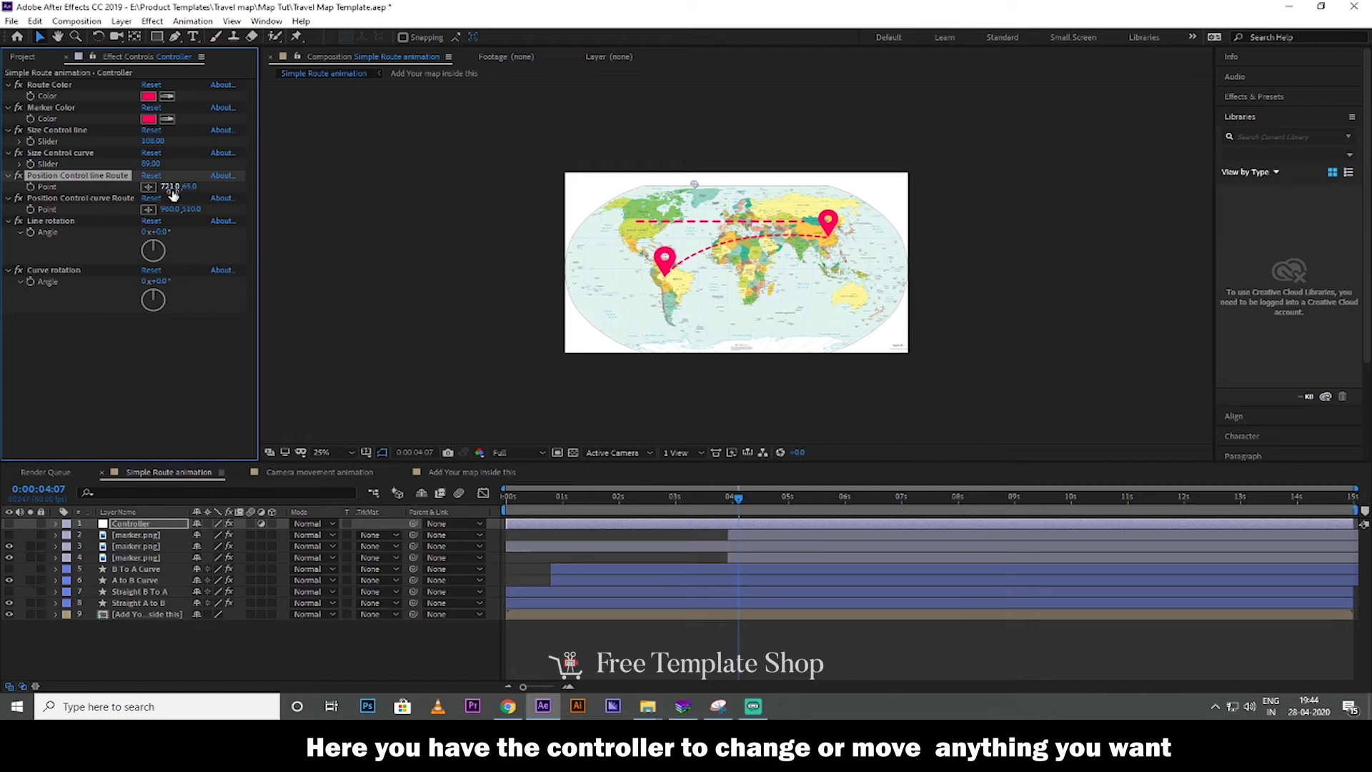
drag(188, 188, 267, 193)
drag(174, 195, 183, 200)
drag(695, 184, 695, 176)
click(63, 198)
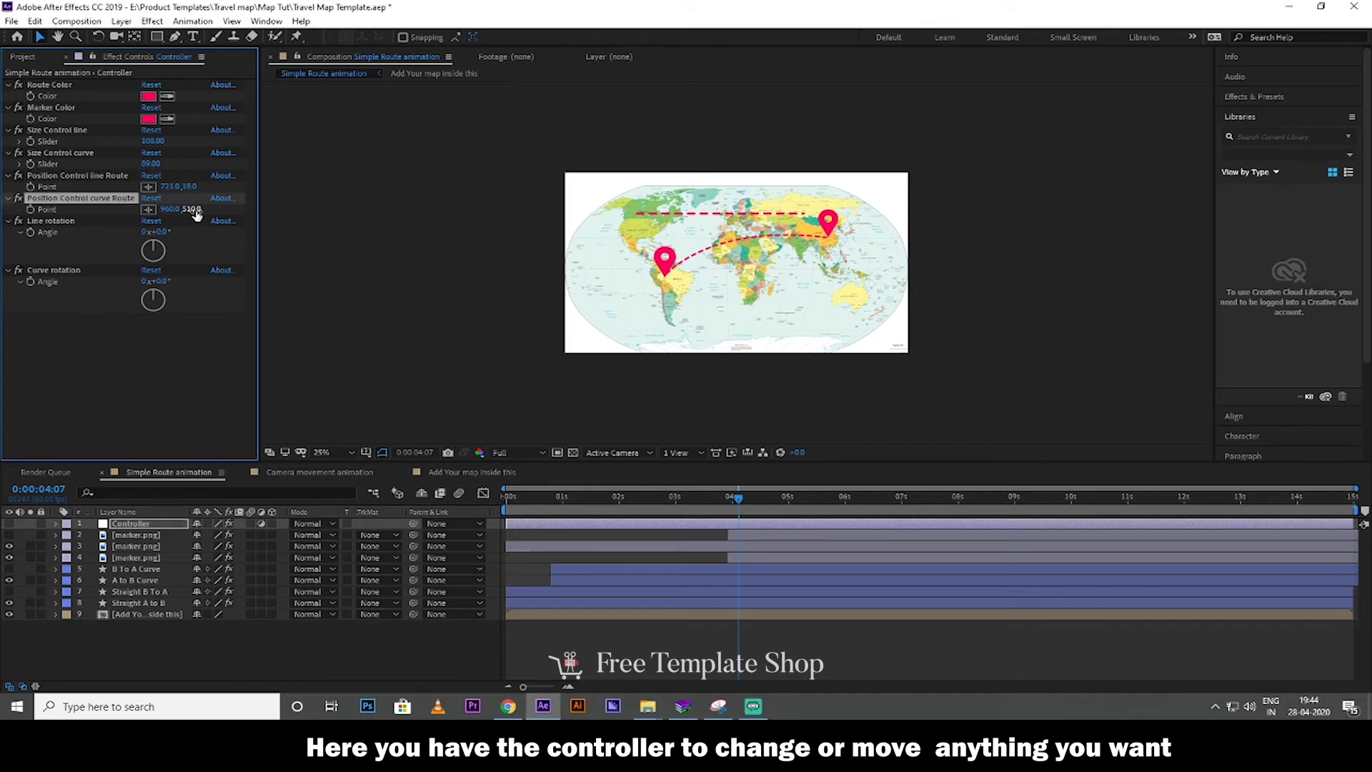
mouse_move(198, 209)
mouse_down()
mouse_move(177, 221)
mouse_move(193, 264)
mouse_move(372, 243)
mouse_move(448, 258)
mouse_up()
click(40, 223)
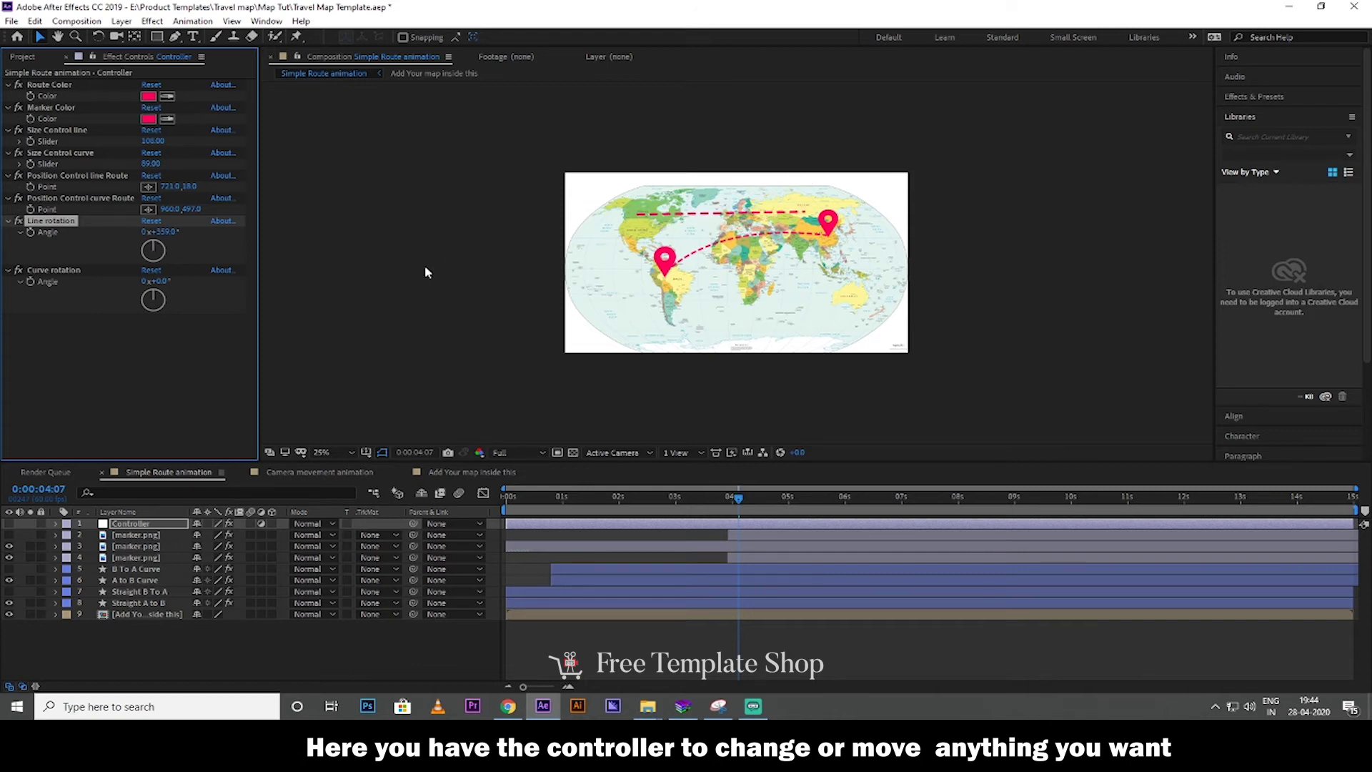
Nudge the Curve rotation angle slightly, then scrub the timeline to watch the pins appear
click(70, 271)
mouse_move(155, 281)
mouse_down()
mouse_move(180, 279)
mouse_move(156, 280)
mouse_up()
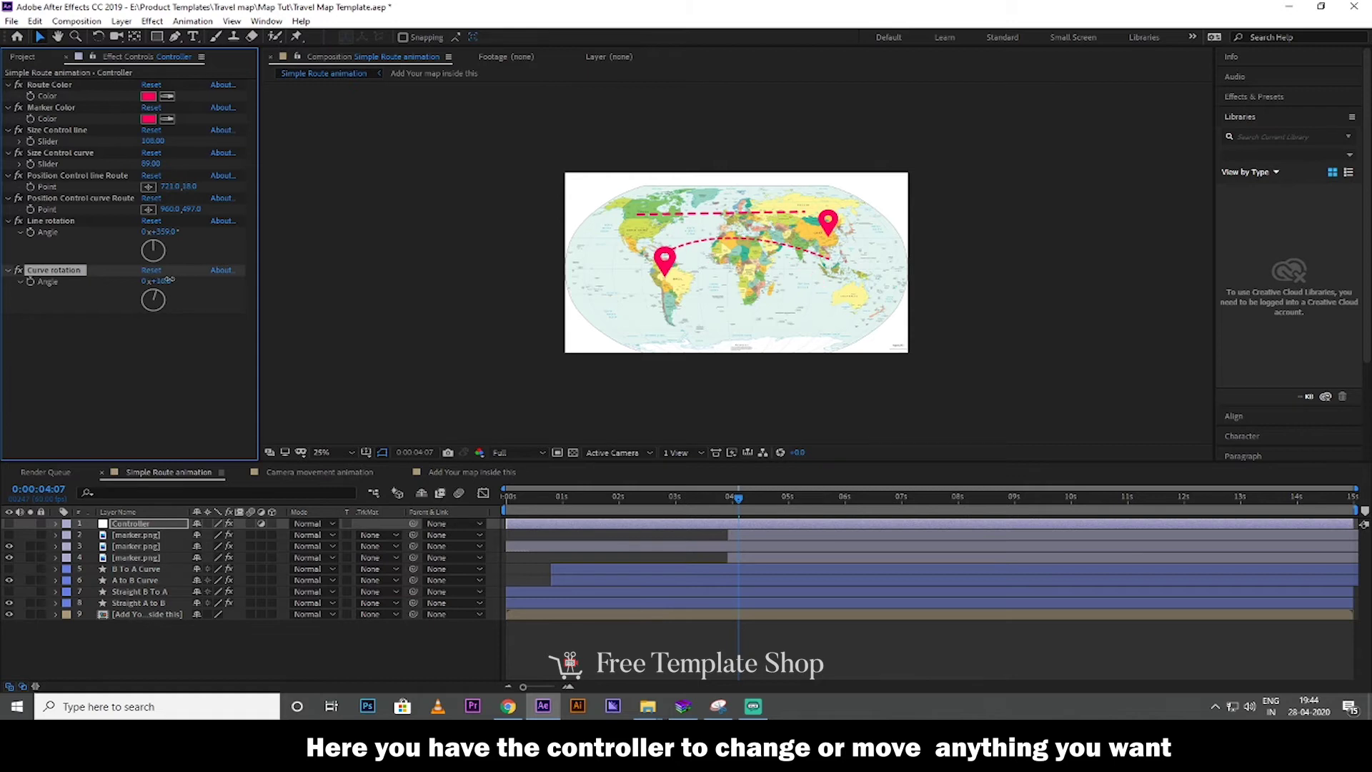
drag(156, 280, 153, 281)
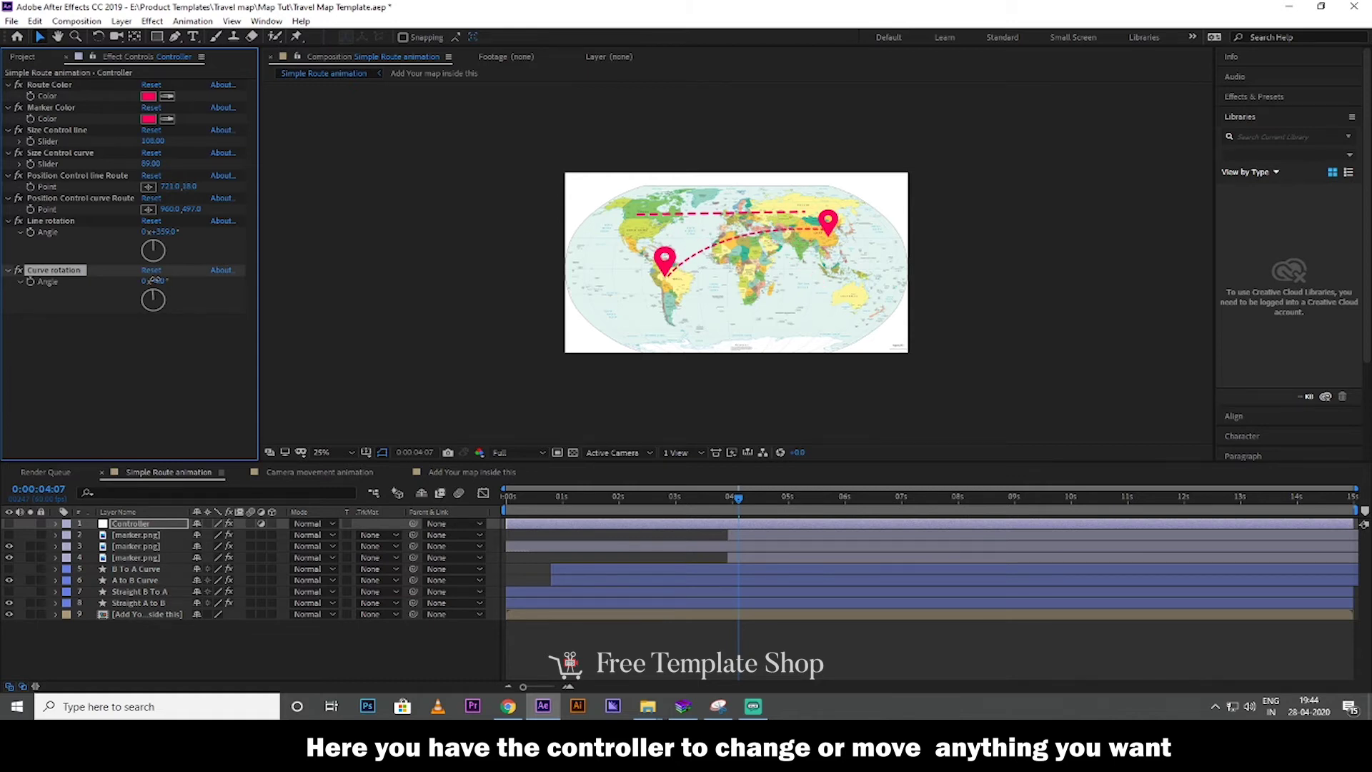
drag(630, 500, 777, 525)
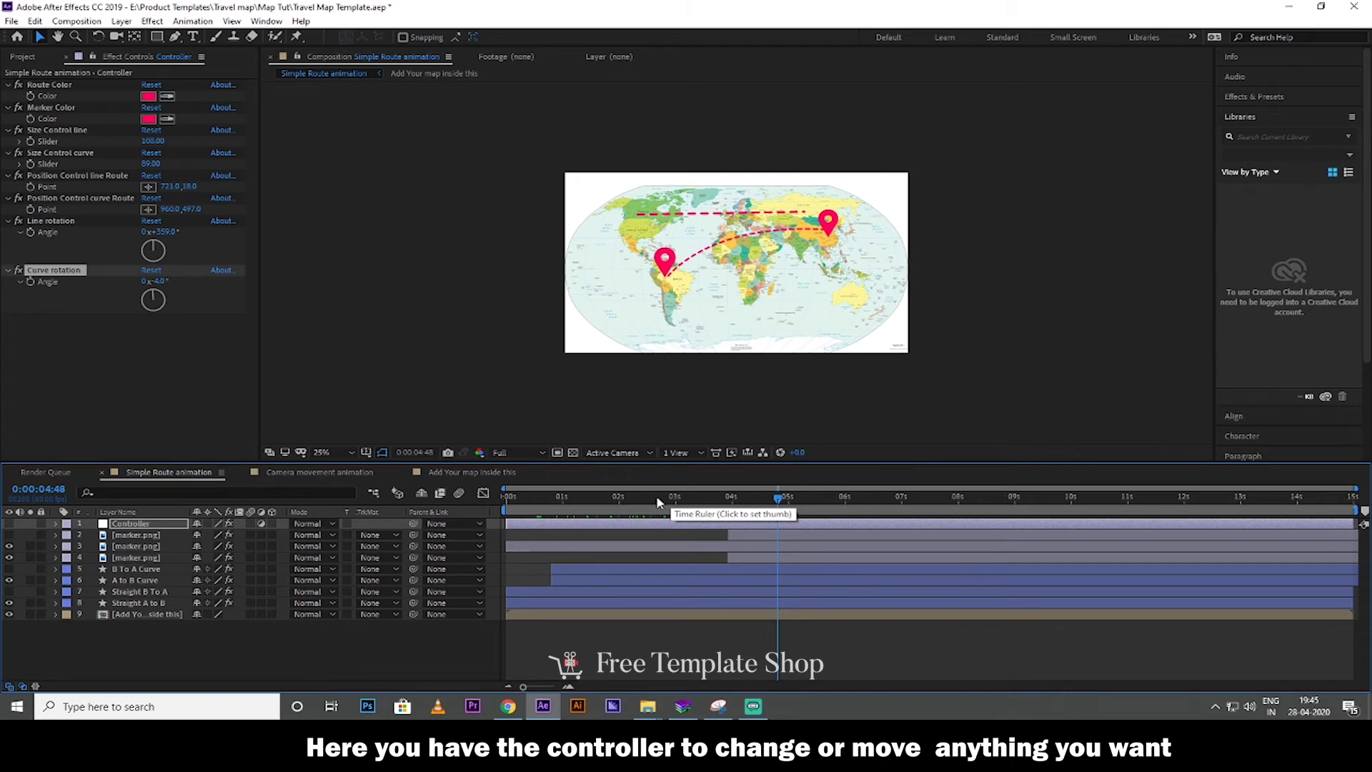
drag(654, 501, 806, 533)
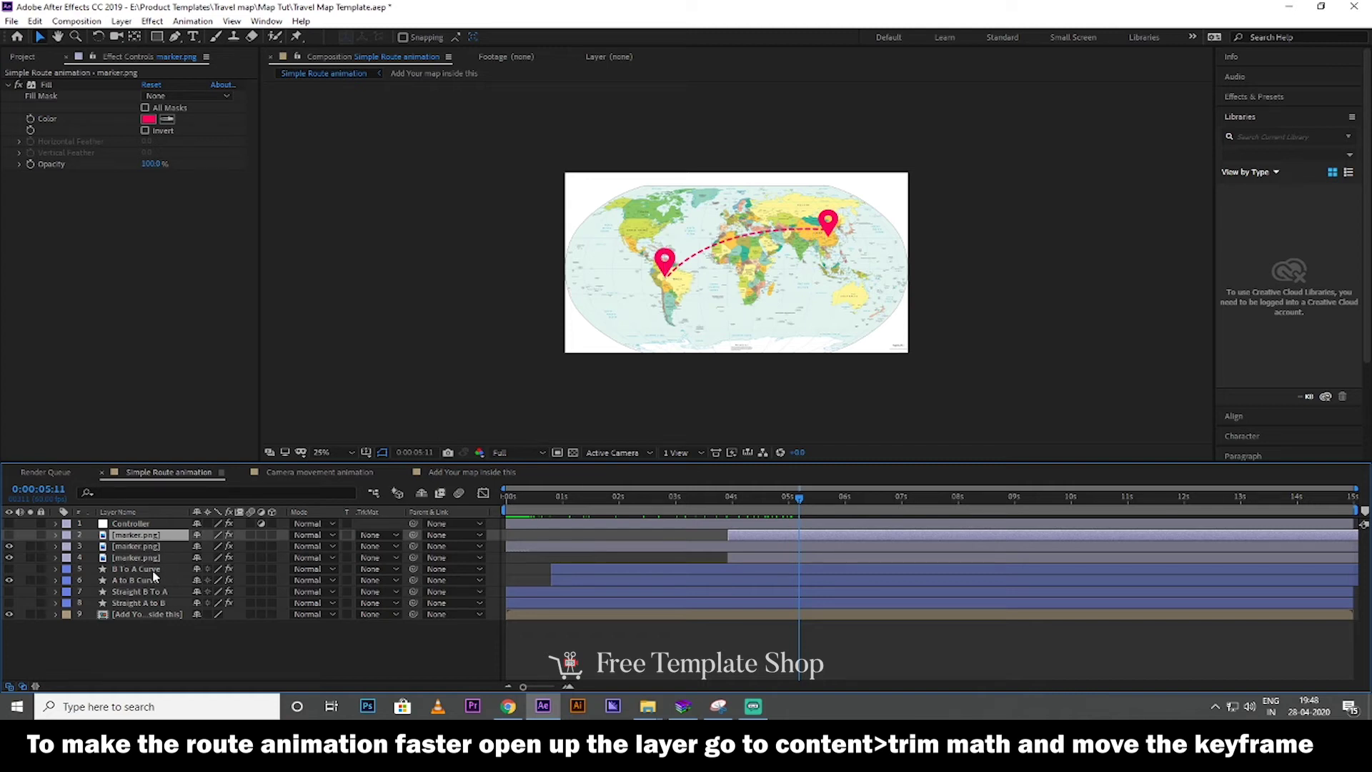
Reveal A to B Curve's Trim Paths Start keyframes and drag the second one earlier
click(131, 581)
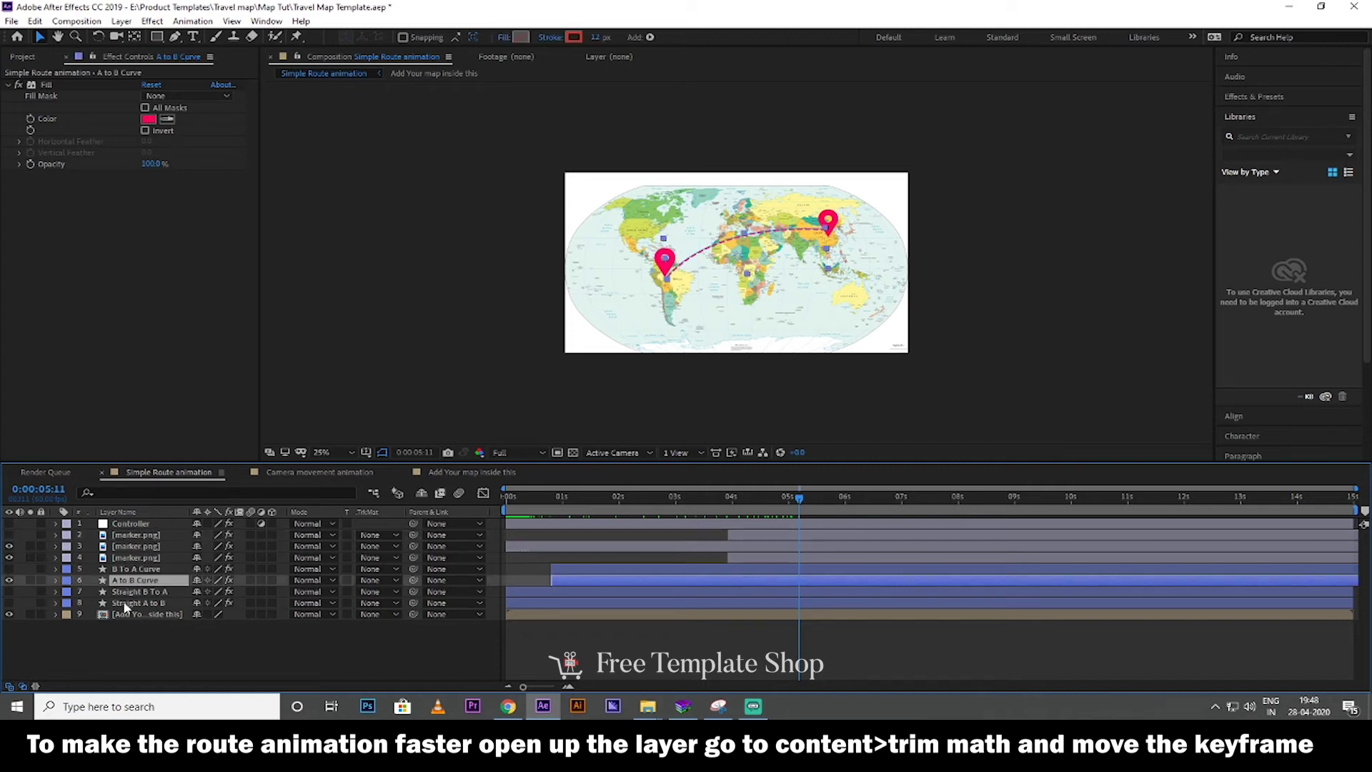
click(55, 579)
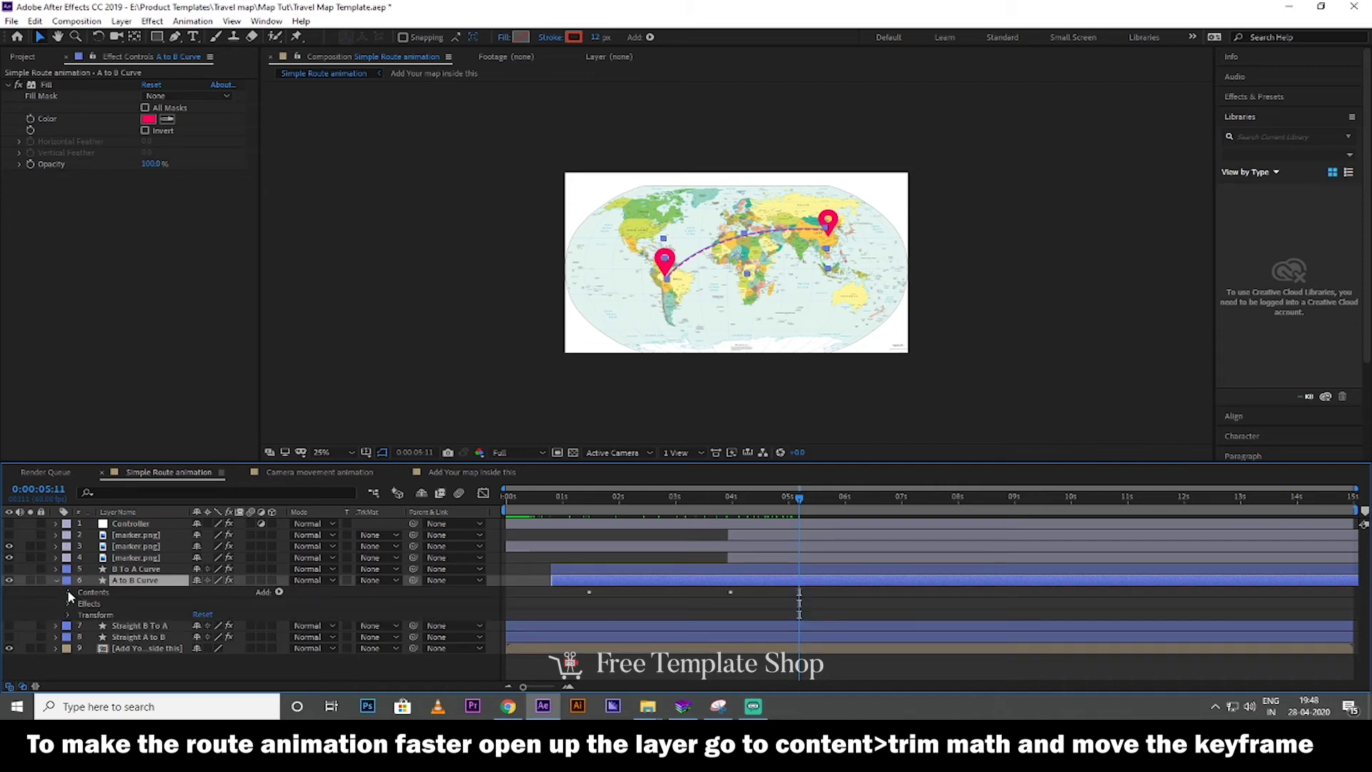
click(68, 593)
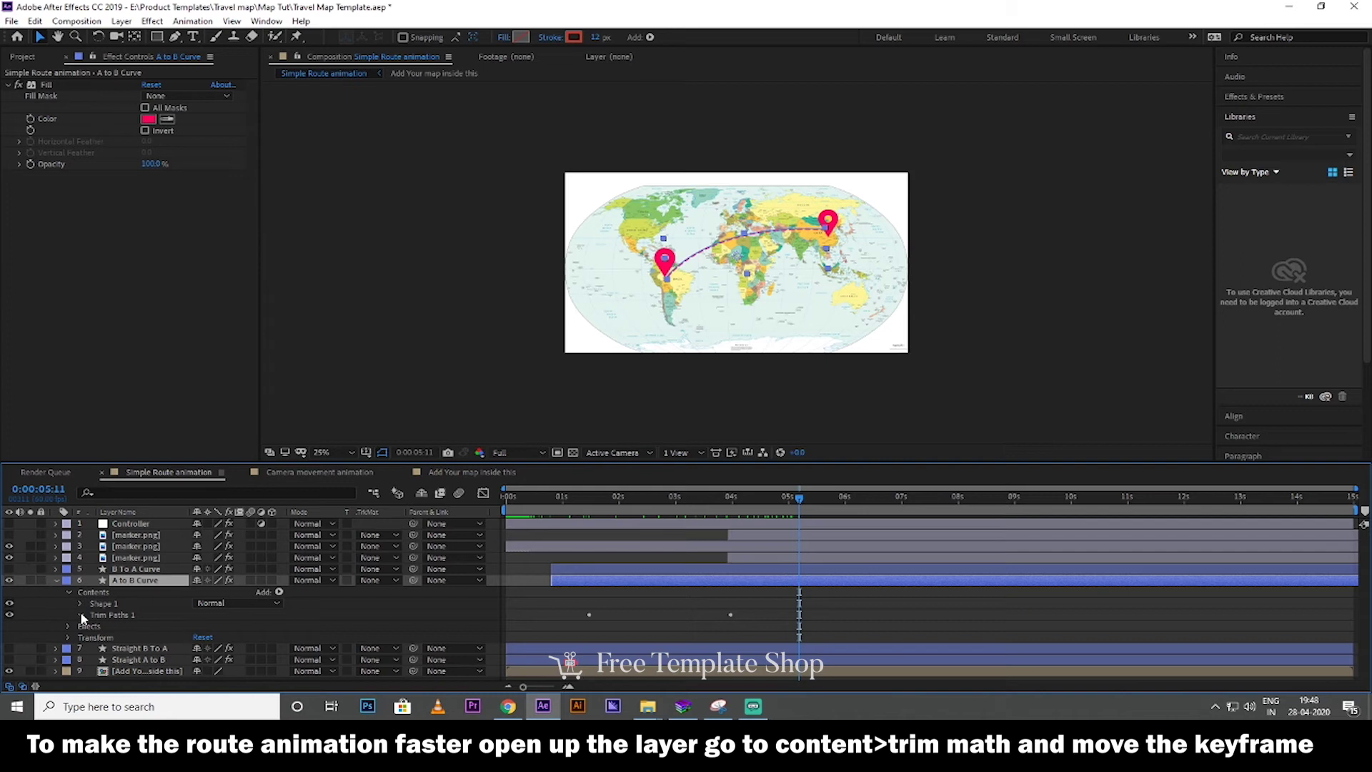
click(80, 615)
drag(730, 625, 641, 626)
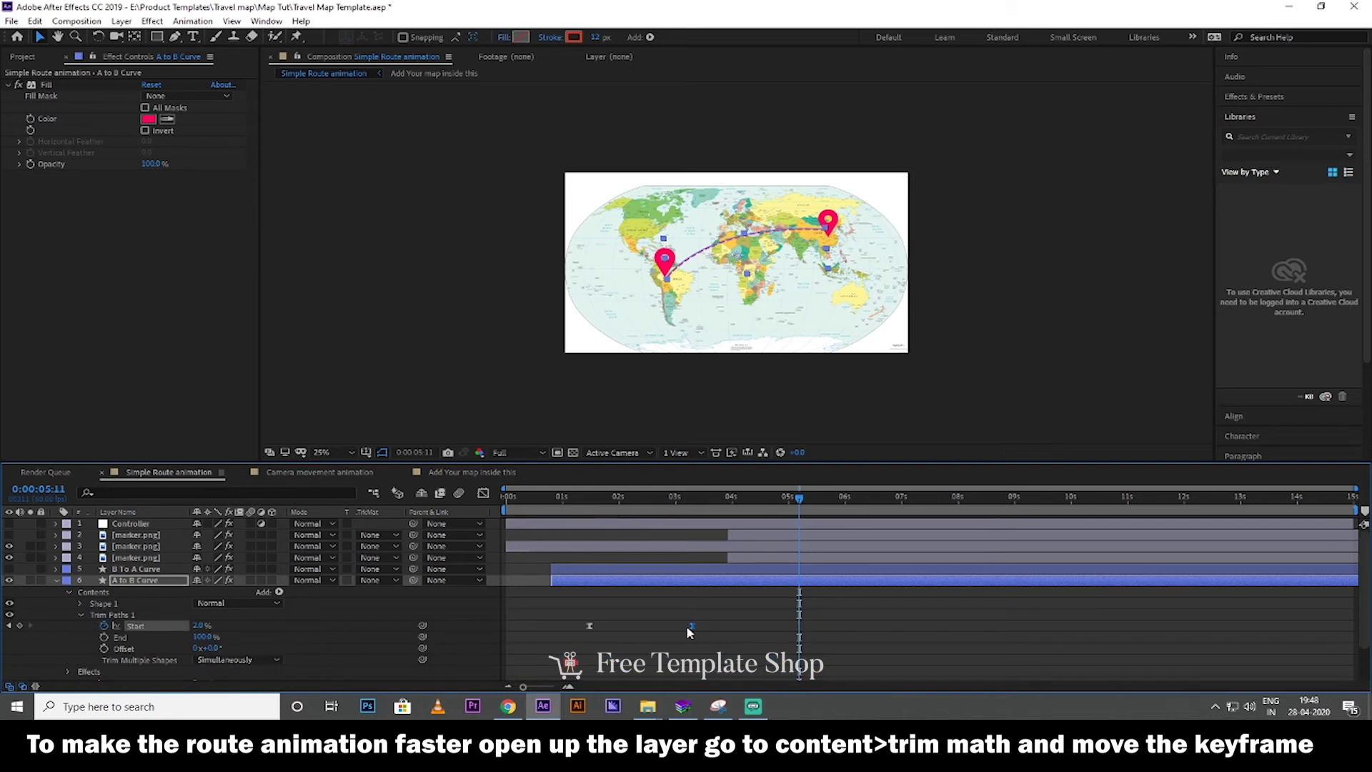
mouse_move(570, 514)
mouse_down()
mouse_move(659, 513)
mouse_move(598, 525)
mouse_up()
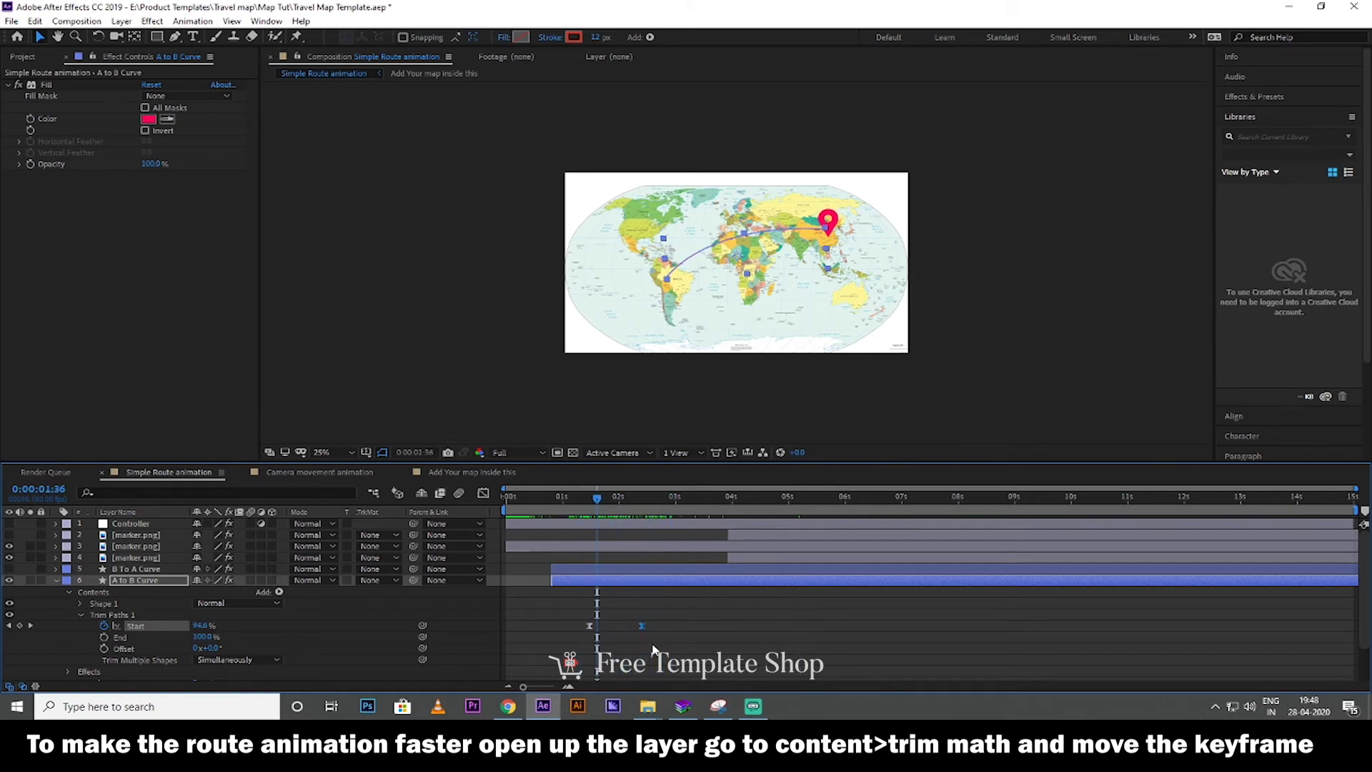
Try moving the Start keyframe later, undo it, preview, and collapse the layer
drag(642, 624, 784, 626)
click(587, 499)
drag(573, 499, 791, 536)
key(ctrl+z)
drag(576, 516, 584, 539)
key(space)
click(57, 580)
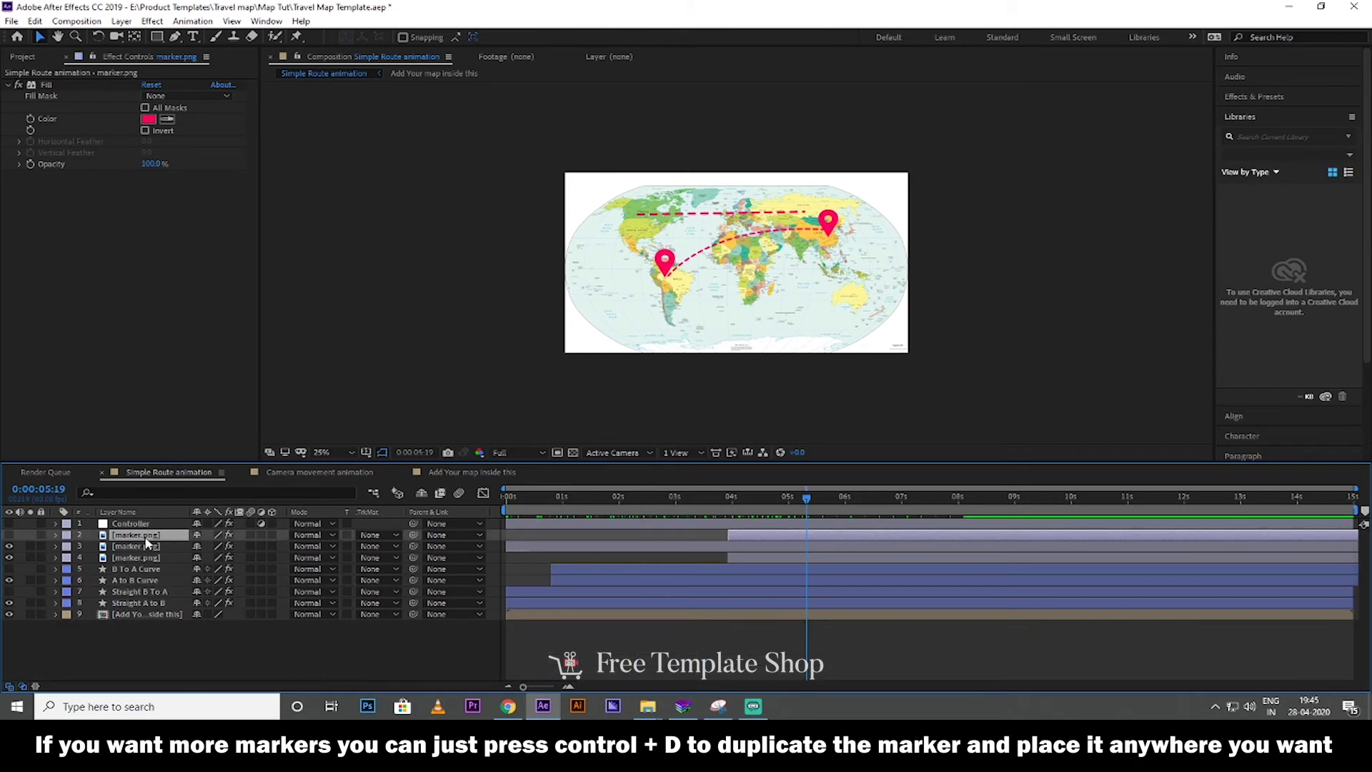
Duplicate a marker layer, undo it, and turn on the third marker's visibility
key(ctrl+d)
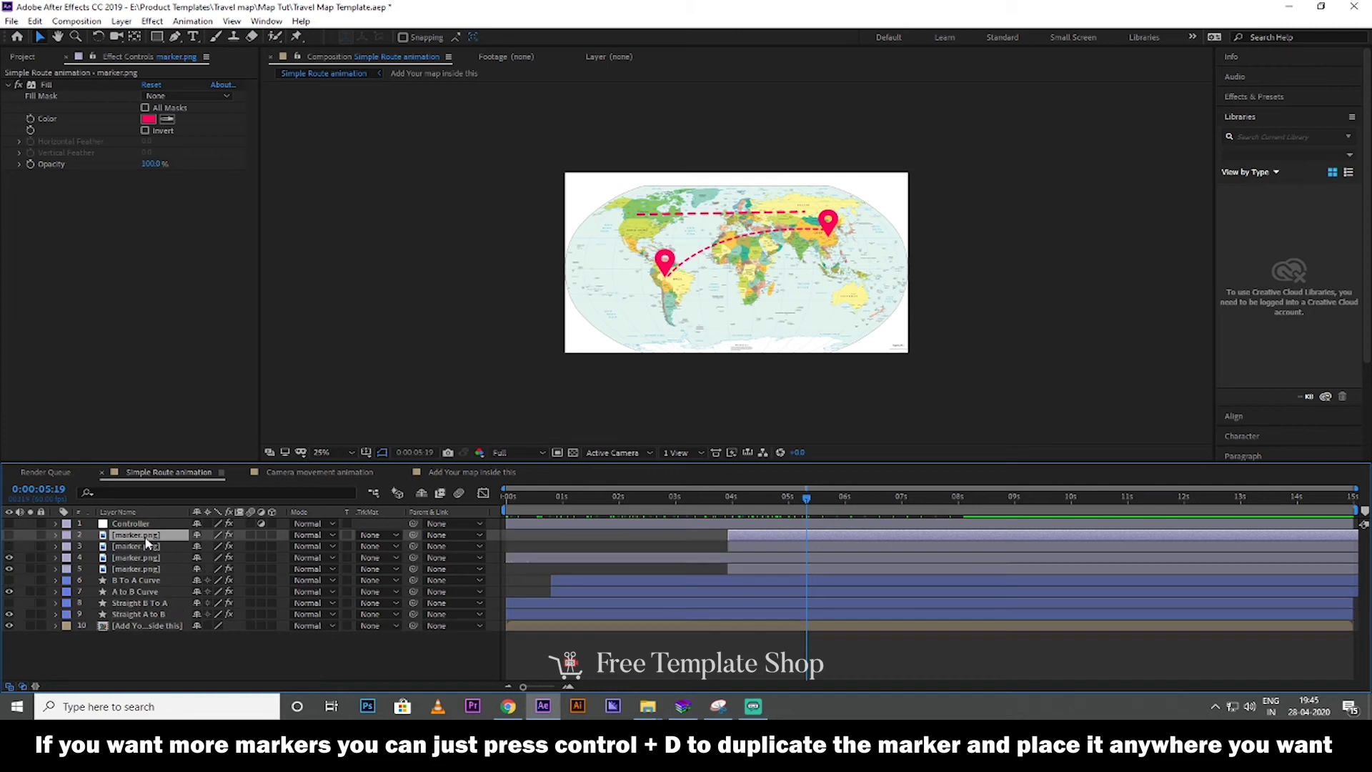
key(ctrl+z)
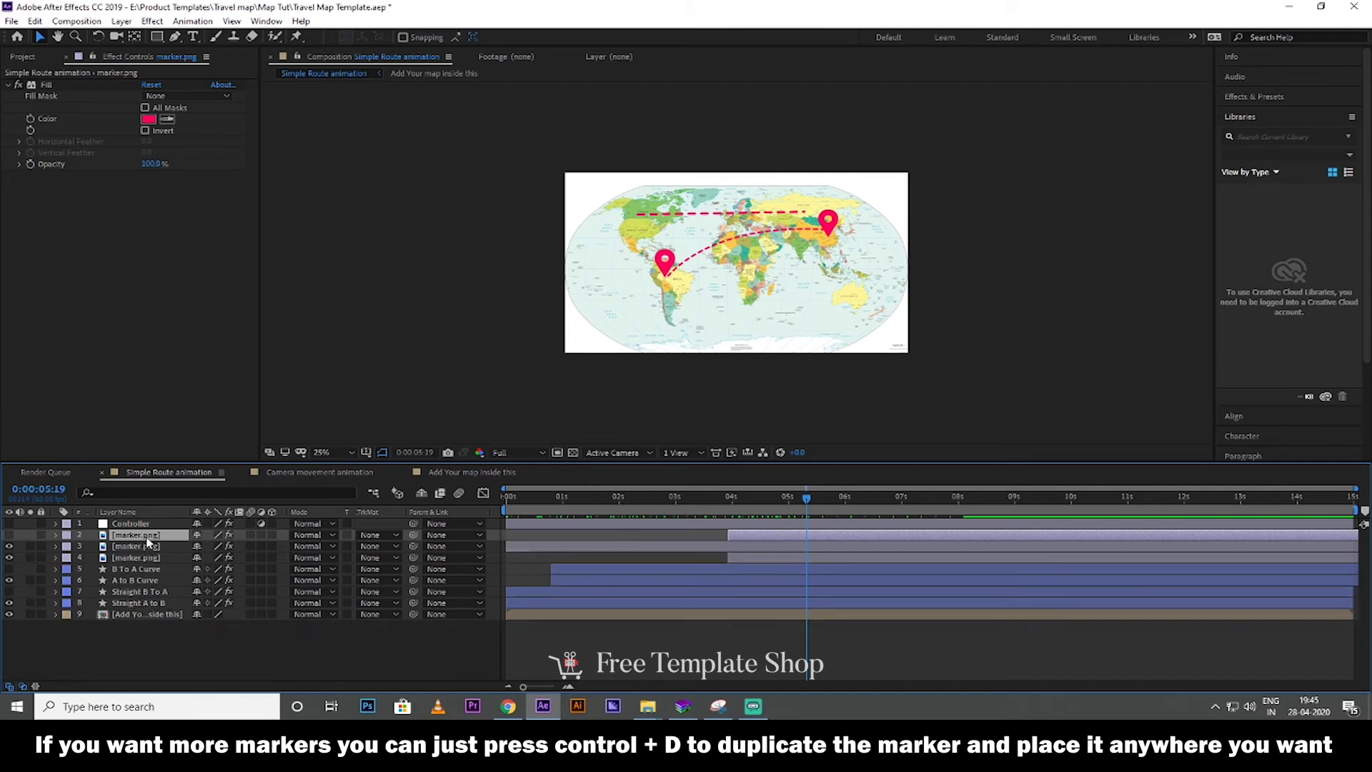
click(134, 537)
click(8, 546)
click(144, 649)
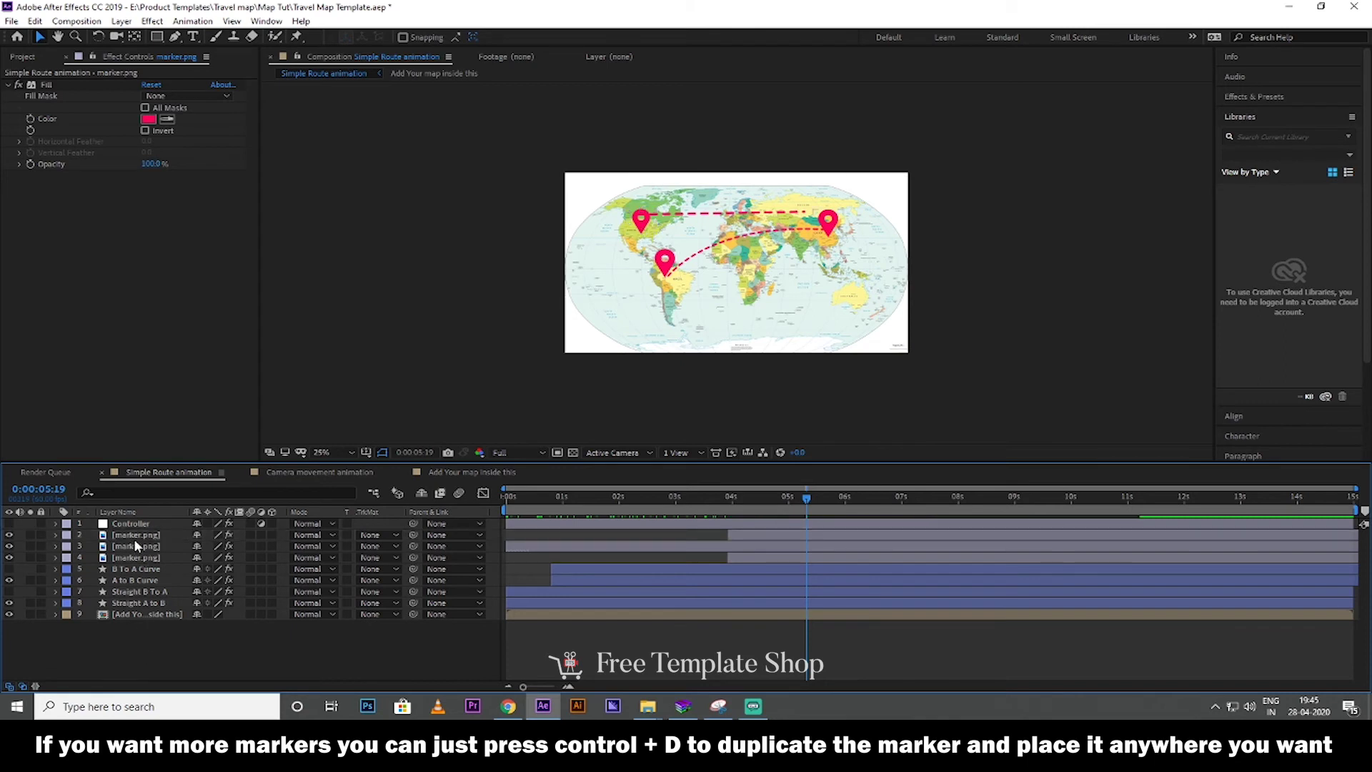
Duplicate the first marker.png twice, placing copies near India and at the map's top edge
click(135, 539)
key(ctrl+d)
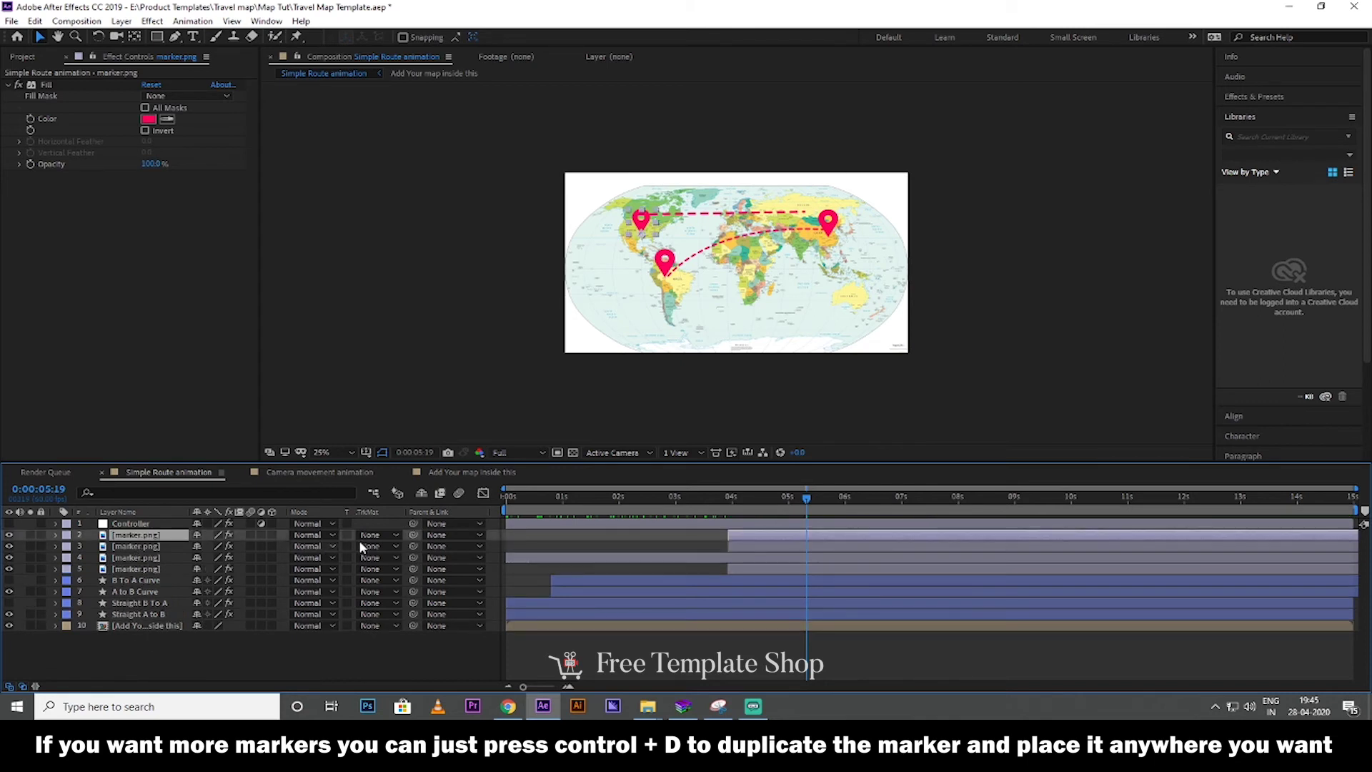
drag(646, 232, 861, 308)
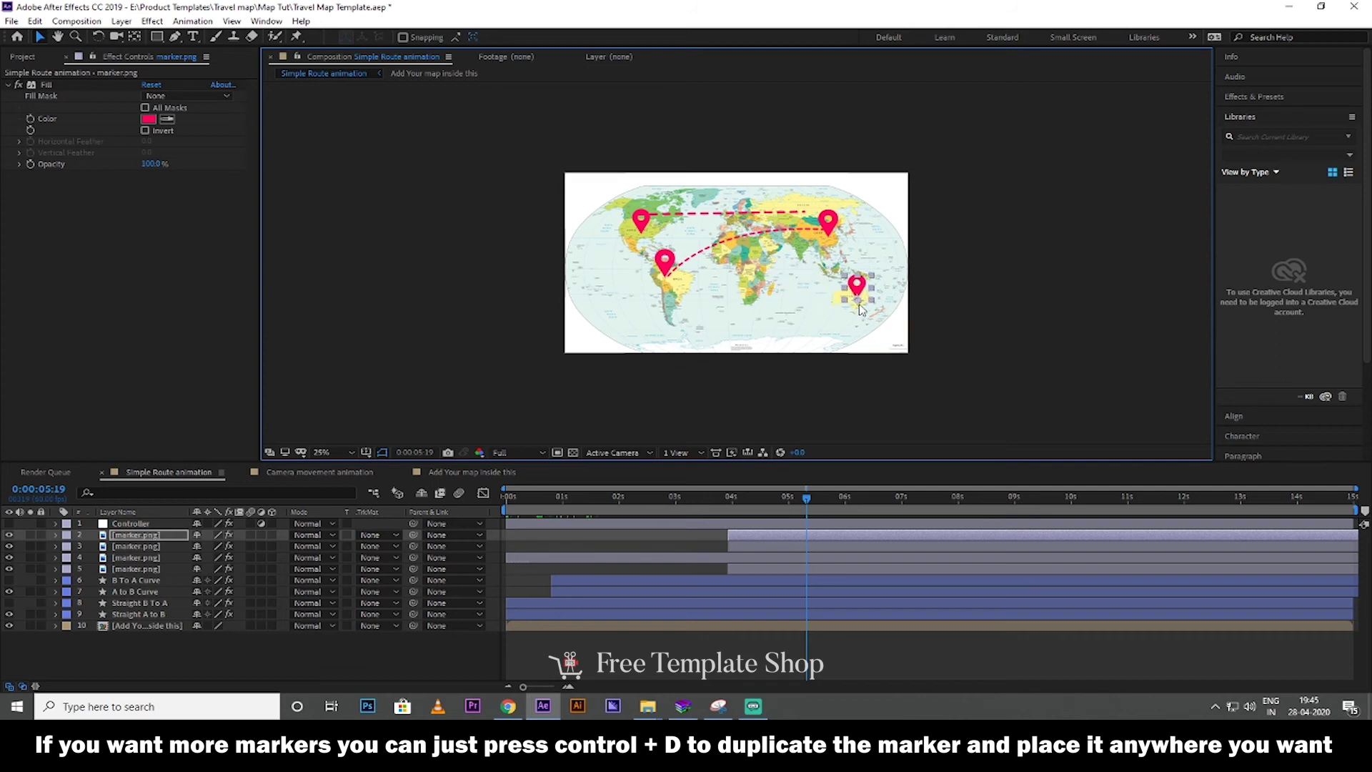
key(ctrl+d)
drag(856, 312, 798, 199)
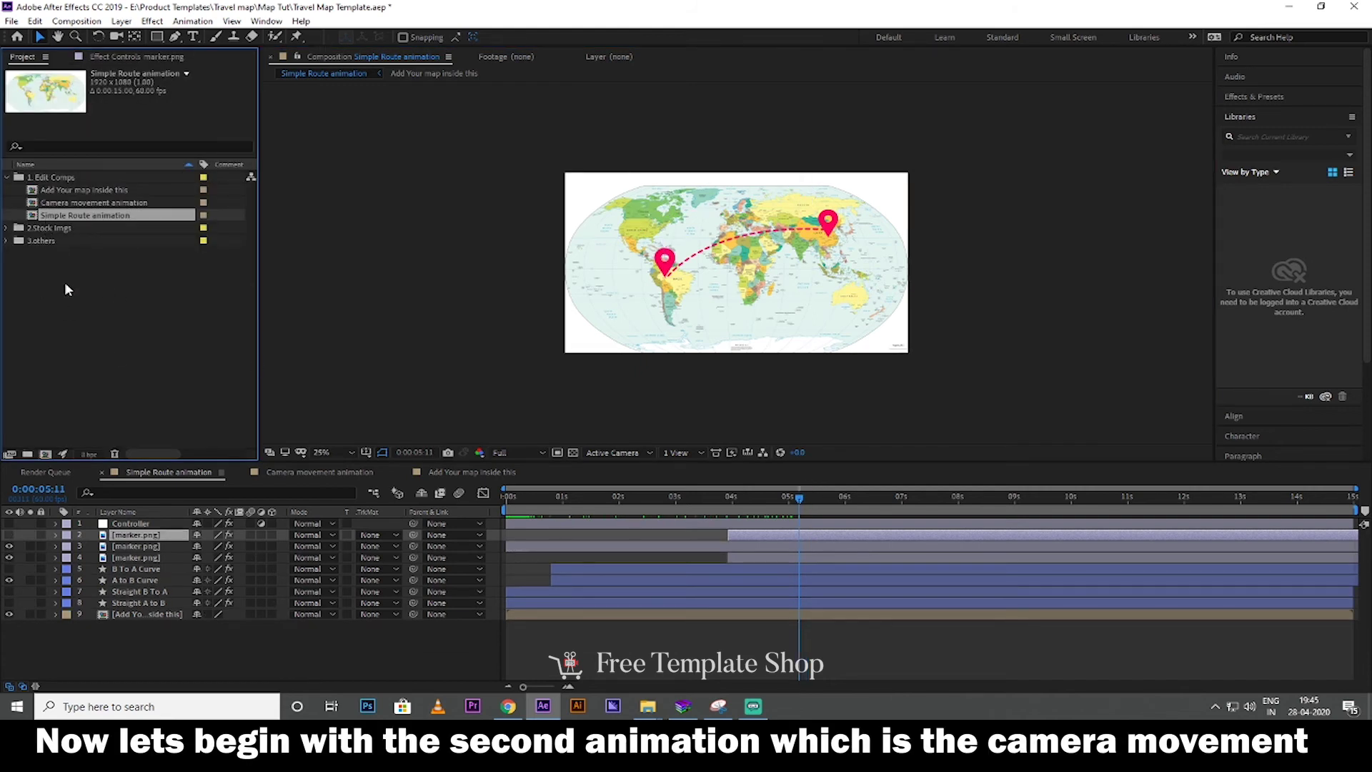
Open the Camera movement animation comp, scrub through its timeline, and select the Controller layer
click(88, 205)
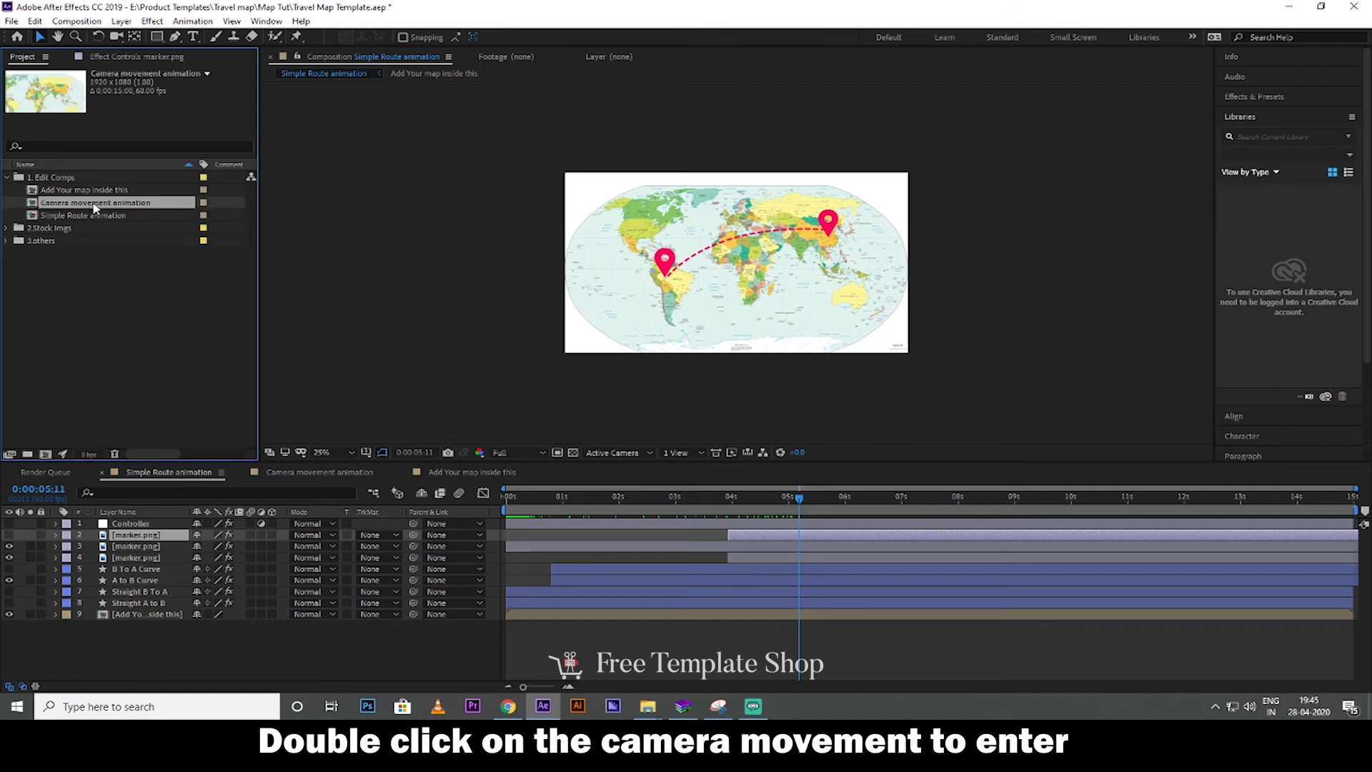
double_click(94, 207)
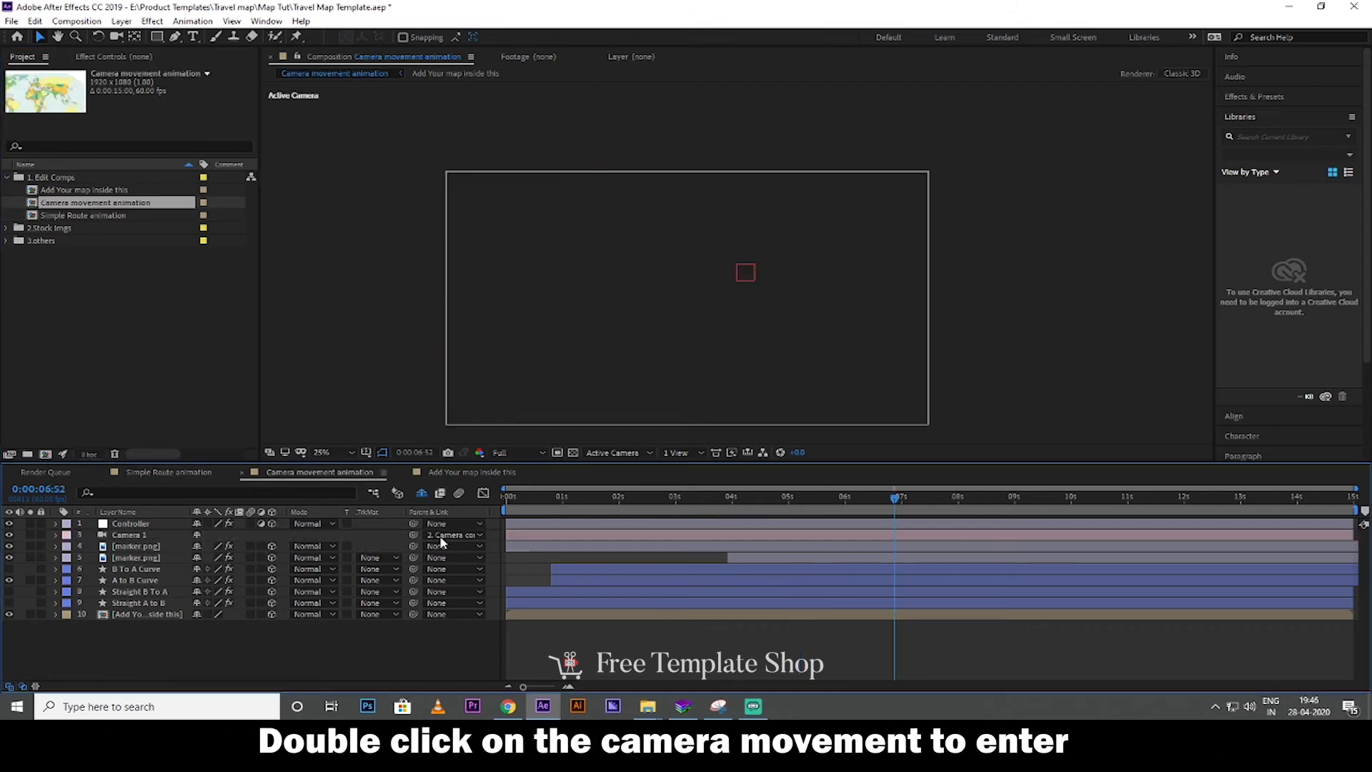
mouse_move(597, 500)
mouse_down()
mouse_move(702, 509)
mouse_move(592, 520)
mouse_move(744, 520)
mouse_up()
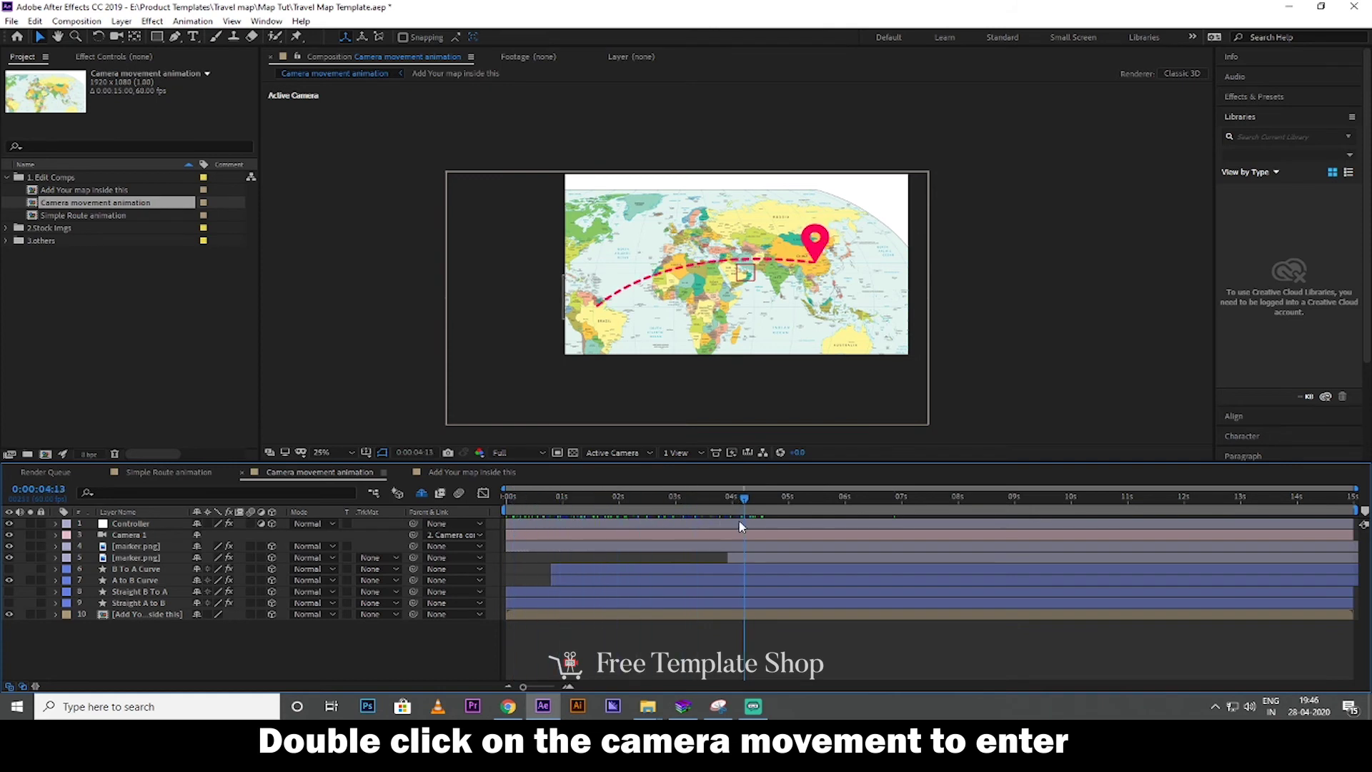
click(129, 524)
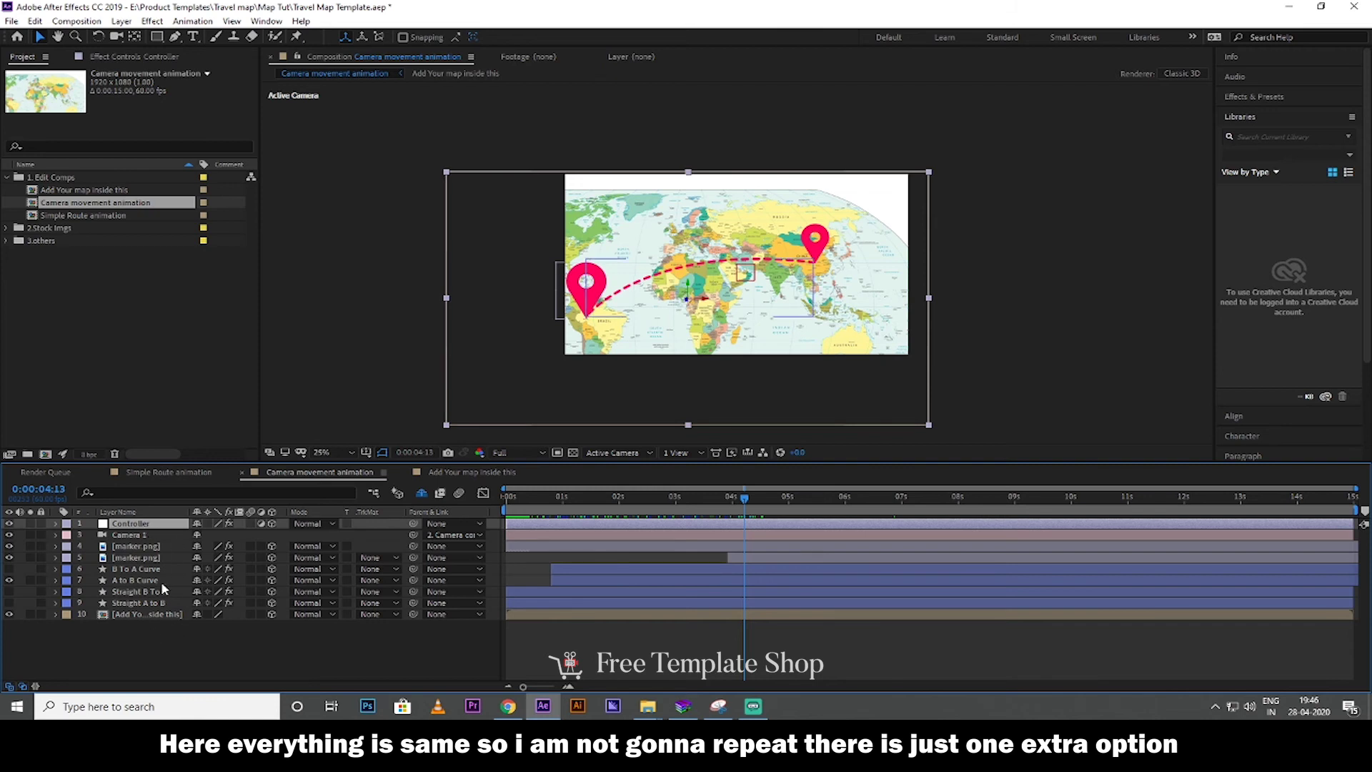
Set the Controller's 3D Point to about 1400, 350, 92 to frame Asia closely
click(151, 57)
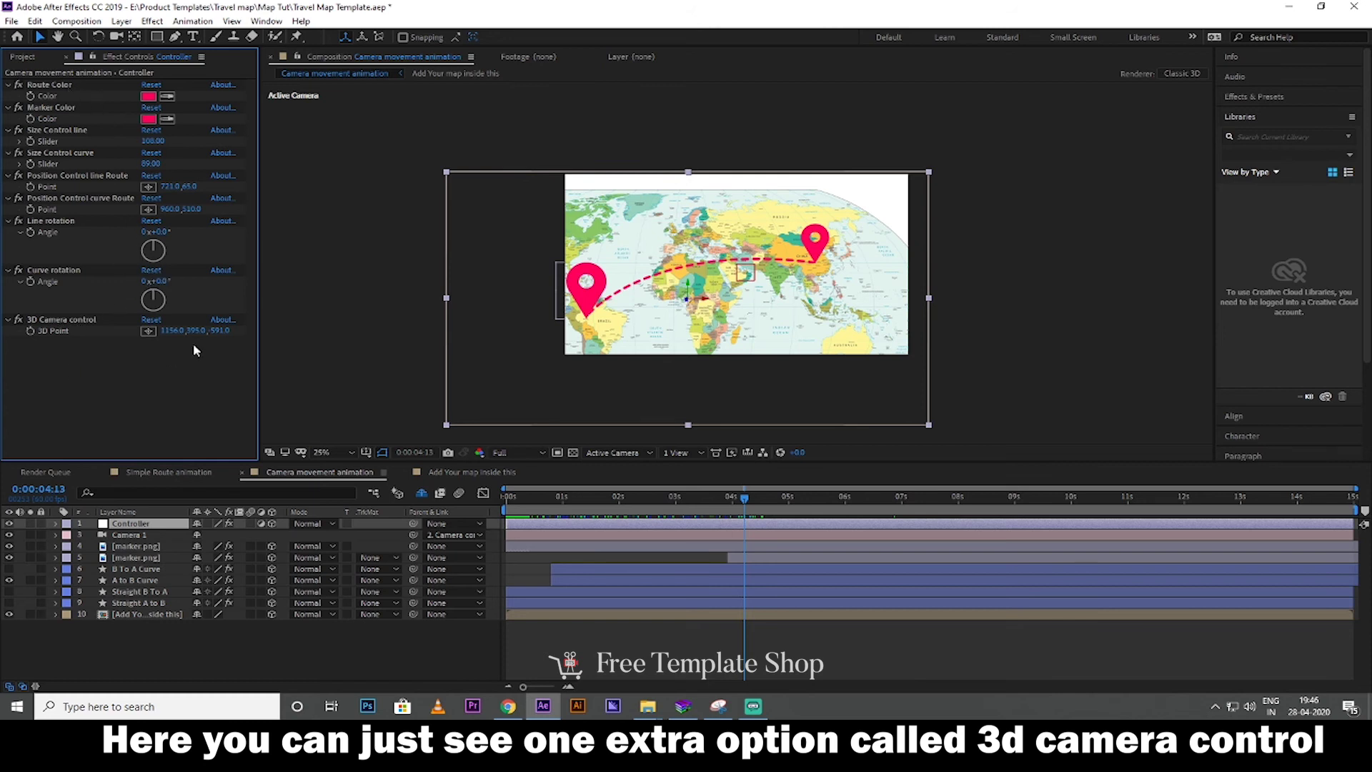
mouse_move(172, 331)
mouse_down()
mouse_move(112, 334)
mouse_move(150, 350)
mouse_move(178, 336)
mouse_move(320, 341)
mouse_up()
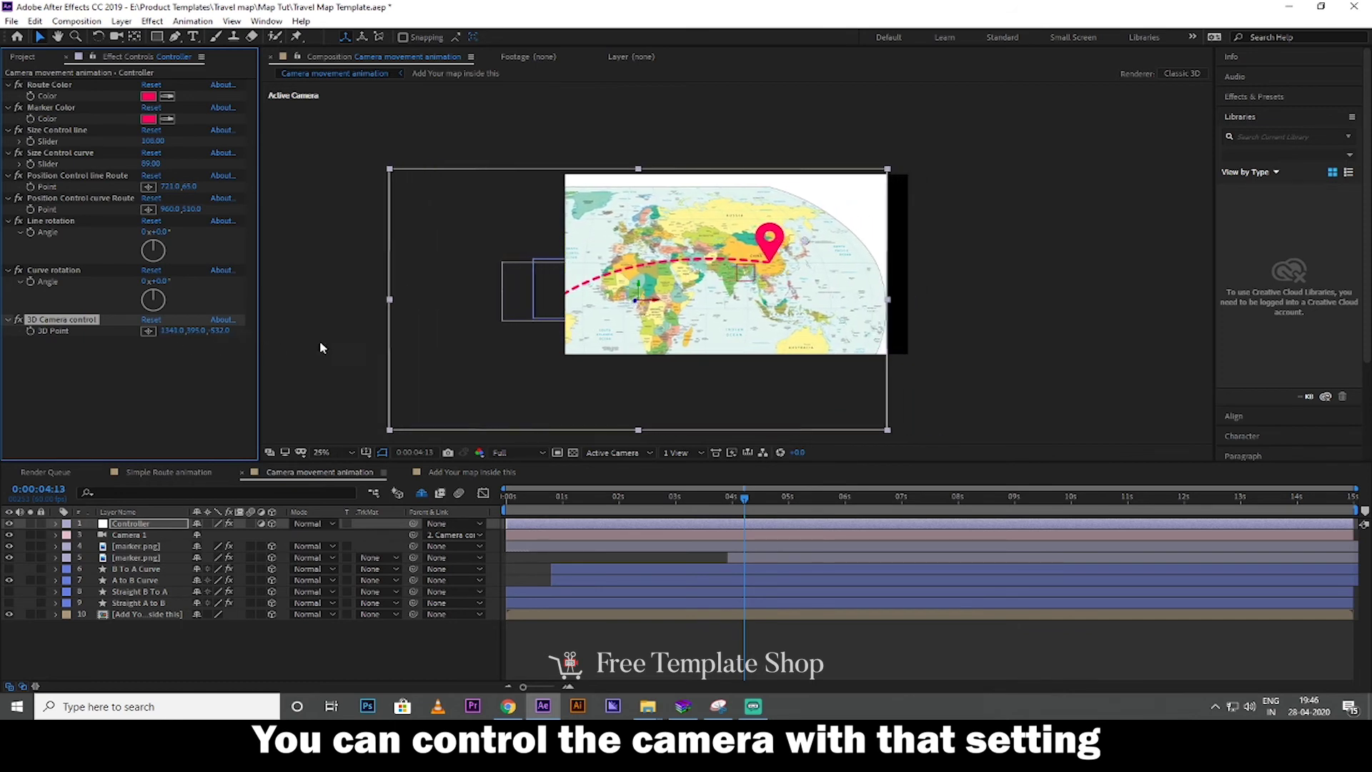
drag(224, 337, 425, 326)
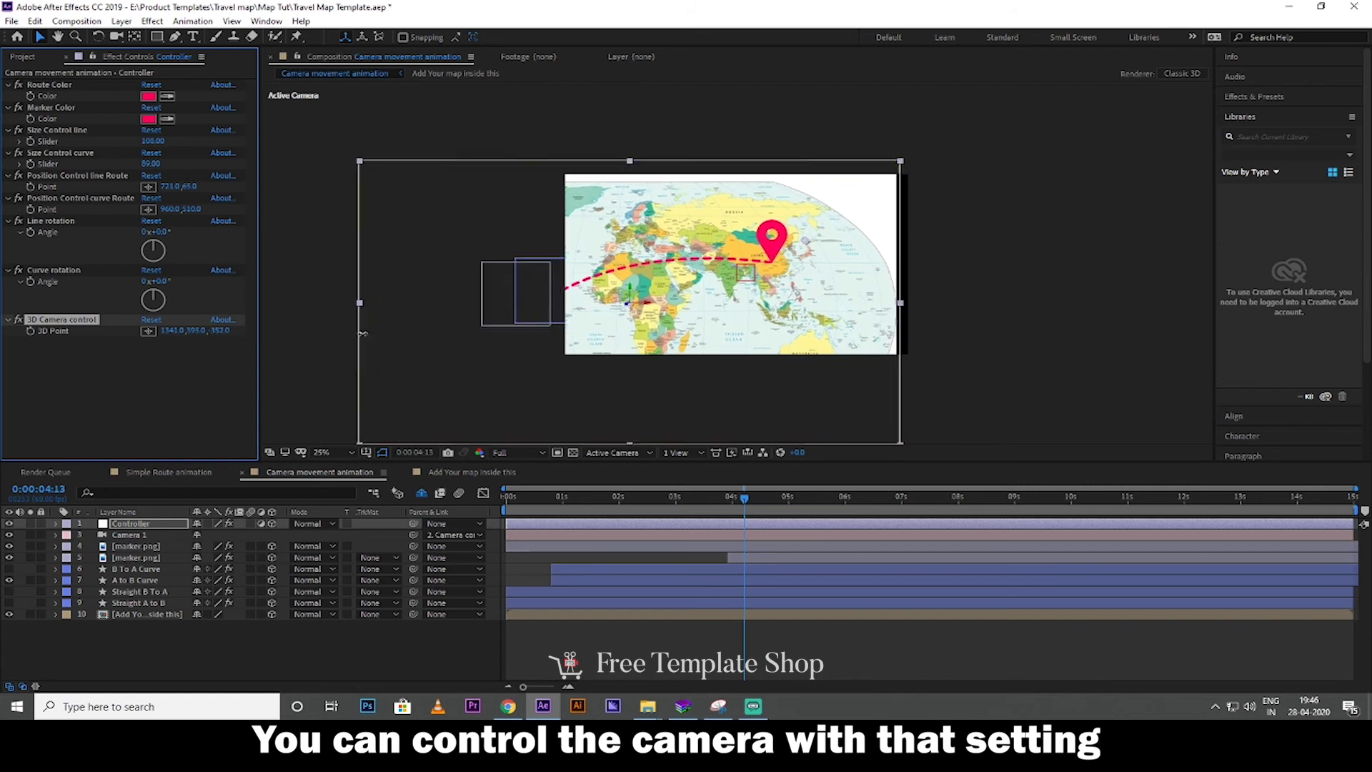
mouse_move(193, 331)
mouse_down()
mouse_move(219, 330)
mouse_move(156, 355)
mouse_move(225, 332)
mouse_up()
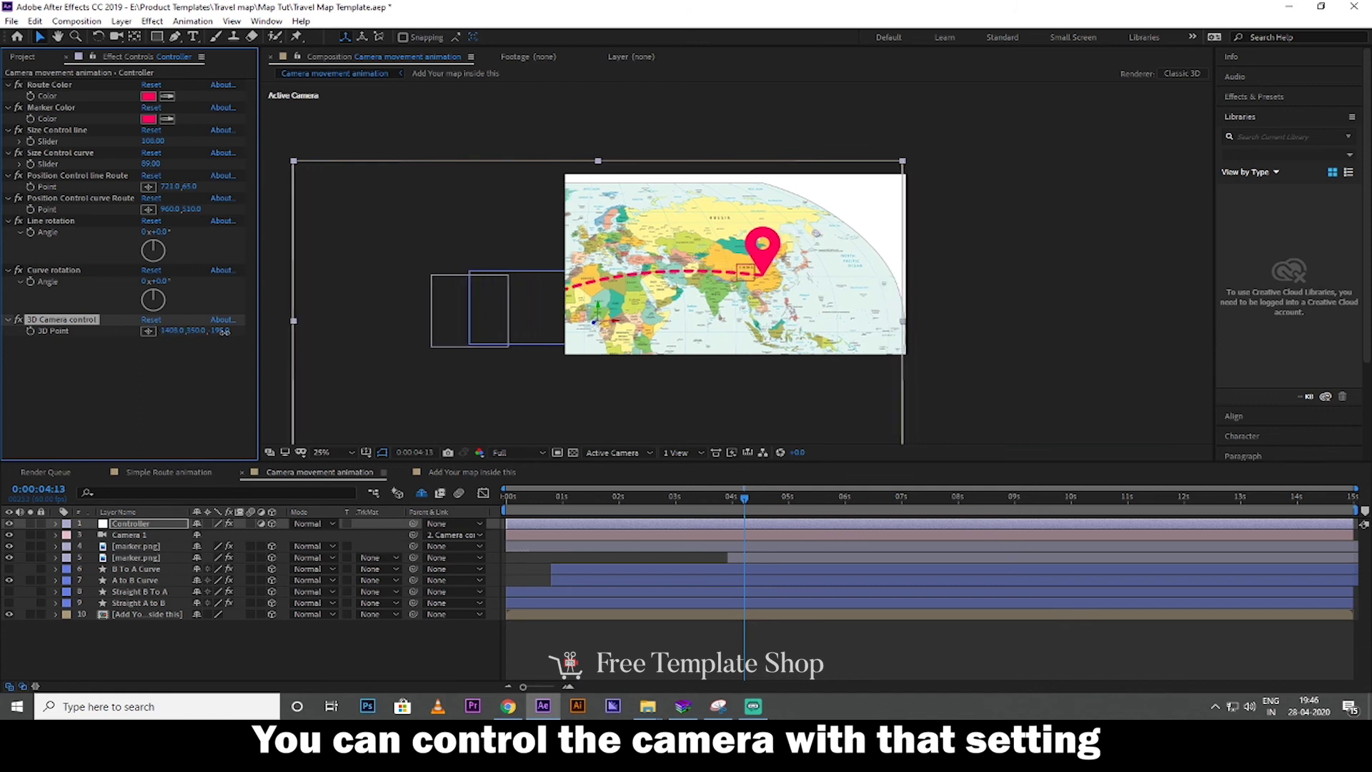
drag(224, 331, 175, 409)
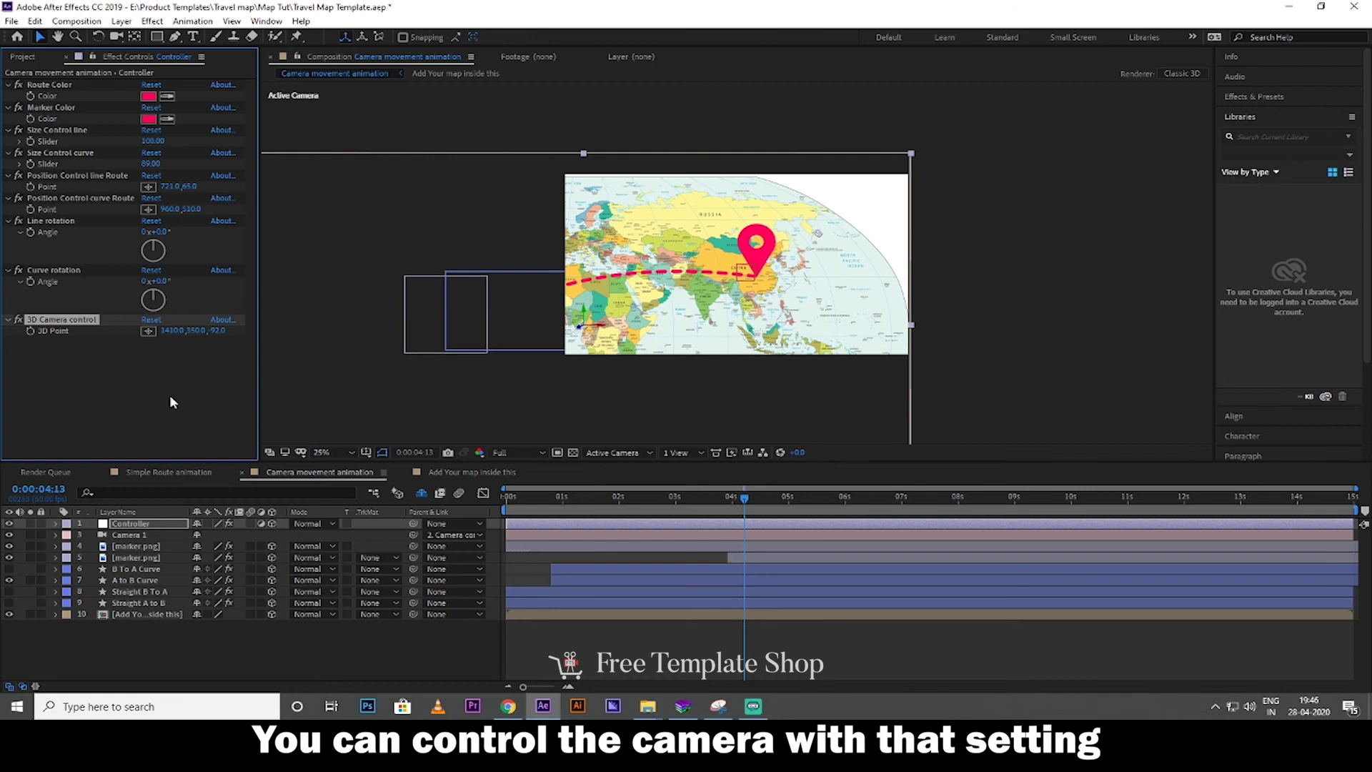
drag(653, 515, 559, 520)
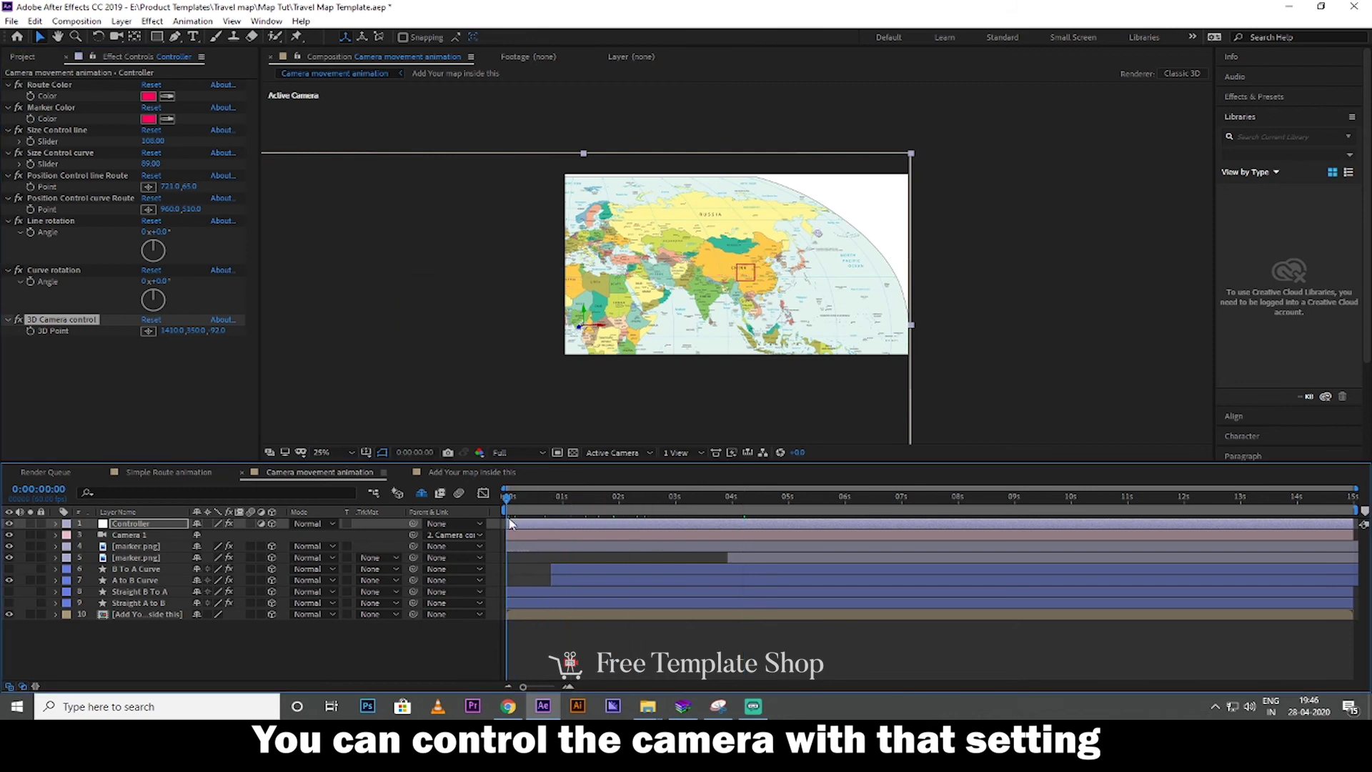
Keyframe 3D Point from the China pin to South America at about 4 seconds (X near 527)
drag(559, 519, 599, 522)
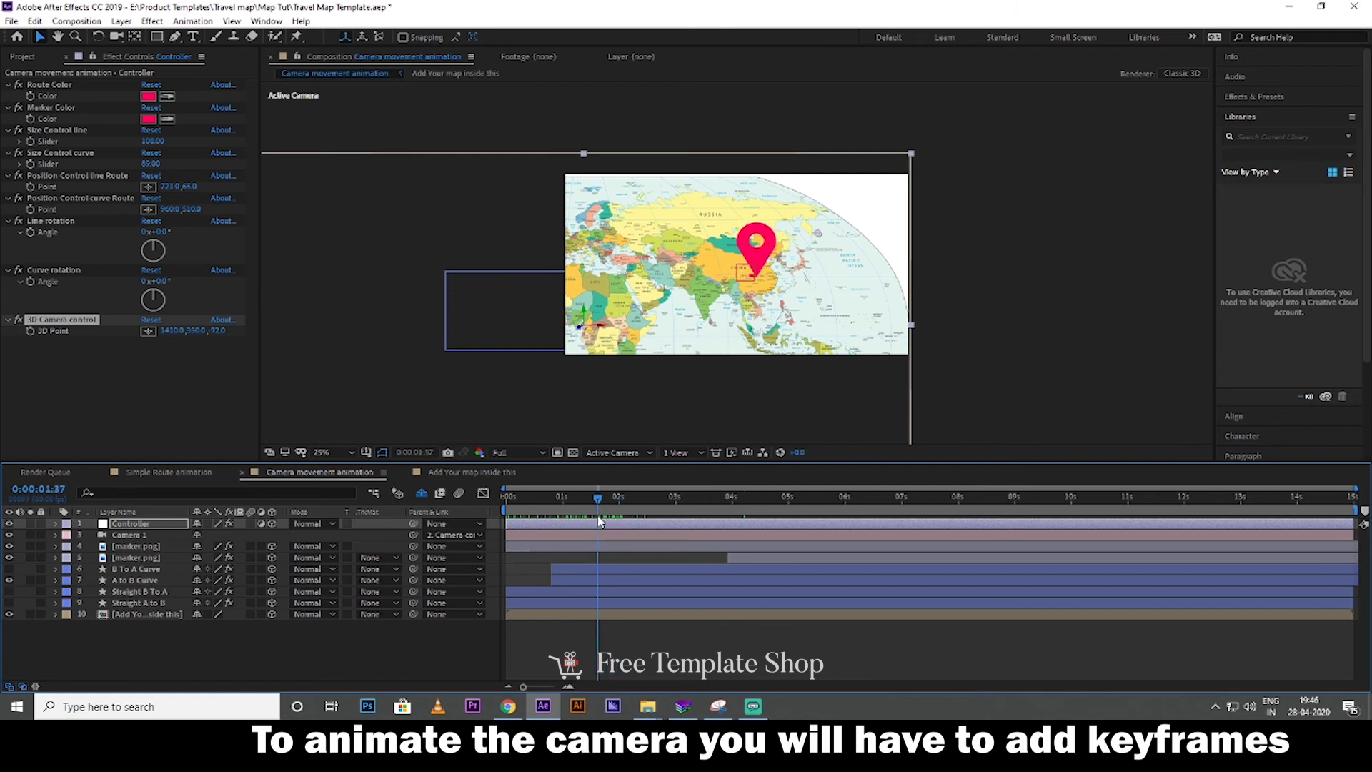
click(30, 331)
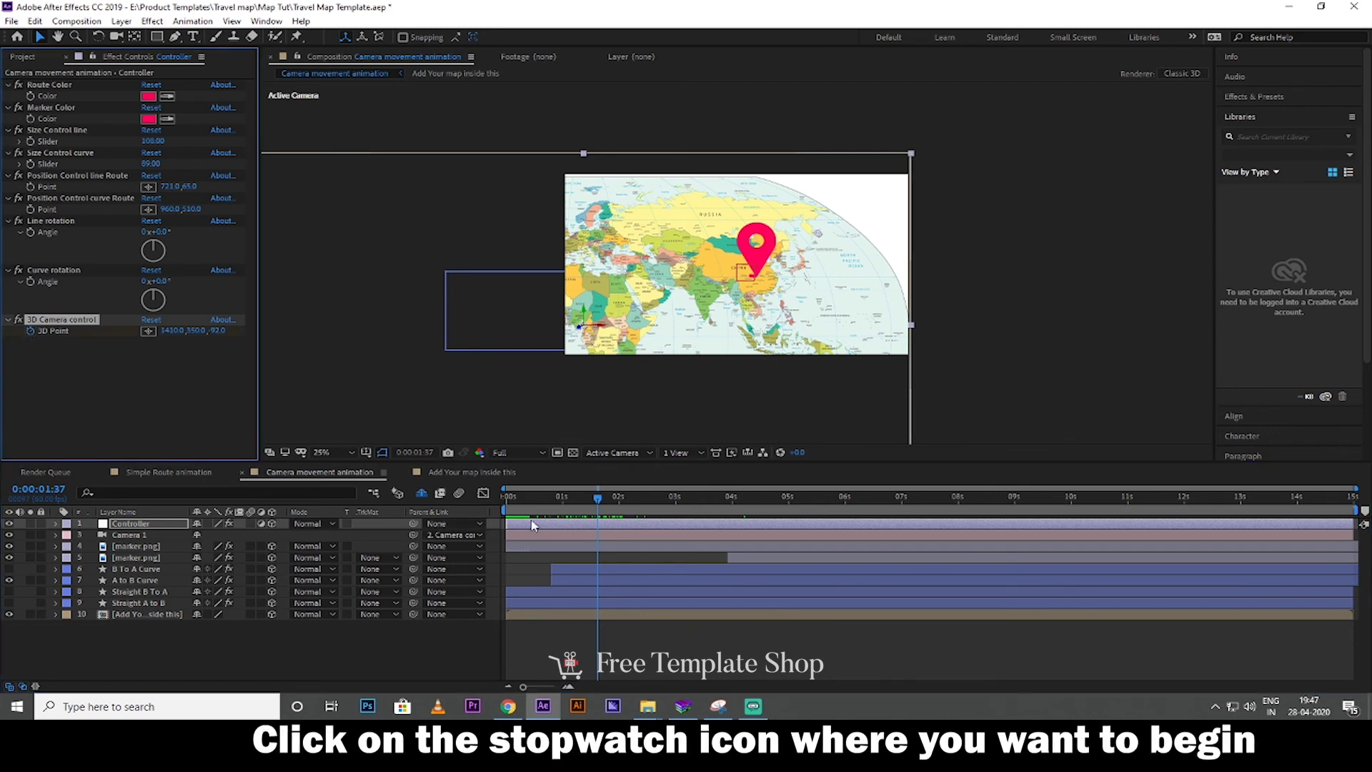
drag(598, 502, 745, 499)
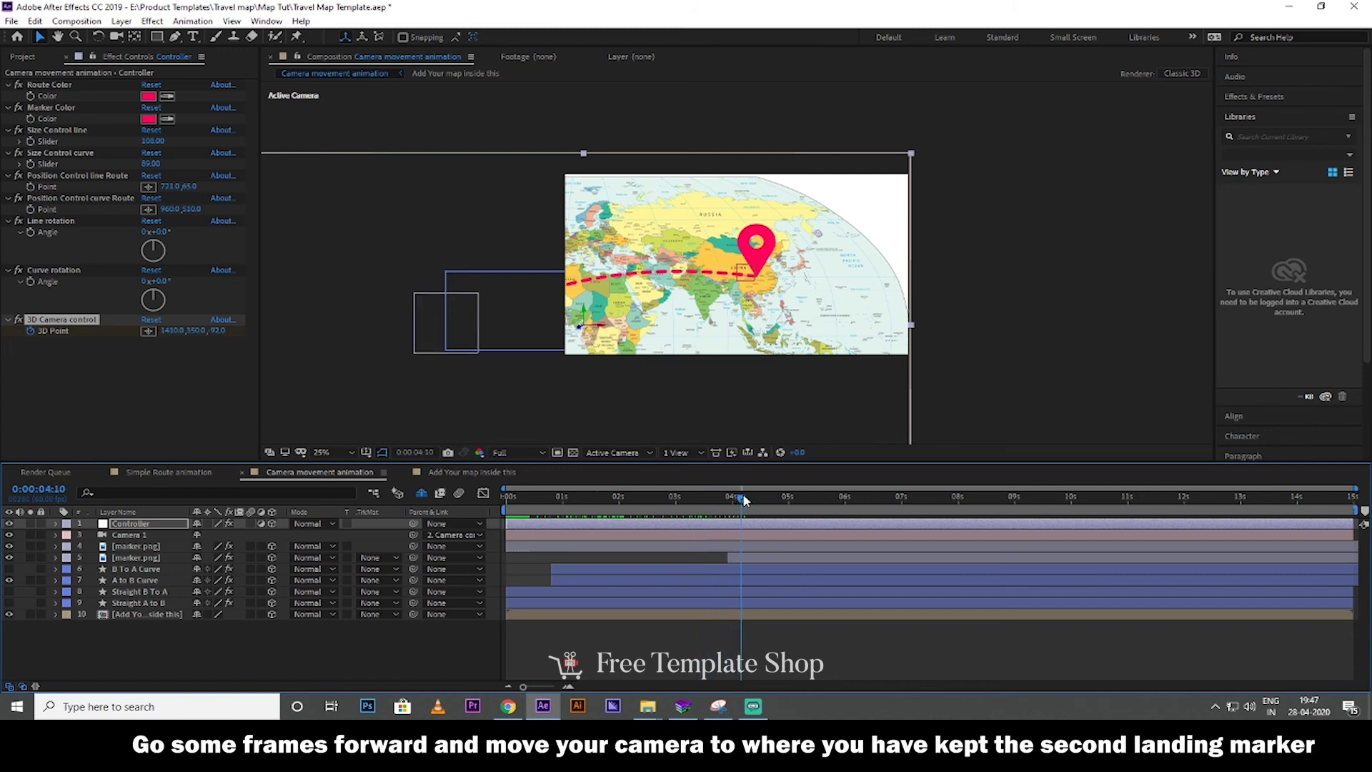
drag(171, 331, 38, 365)
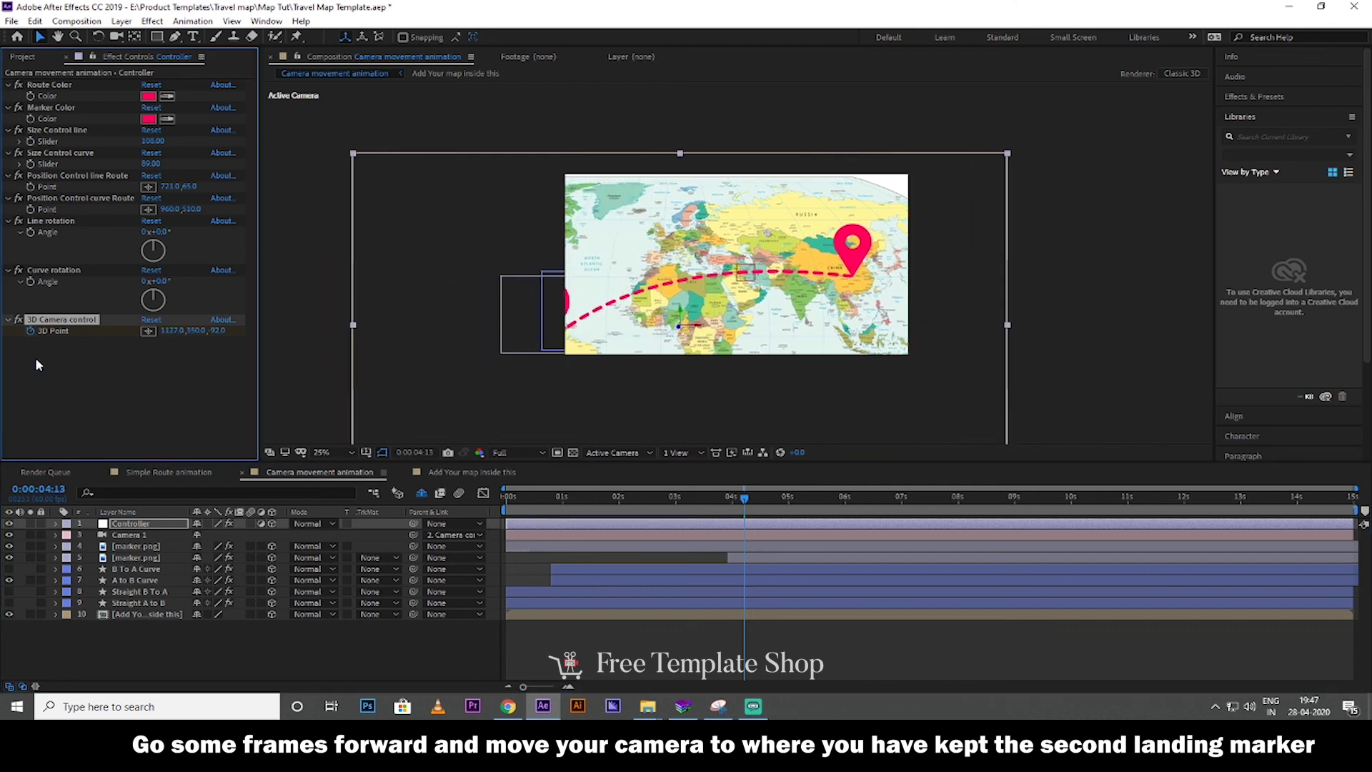
drag(172, 337, 224, 363)
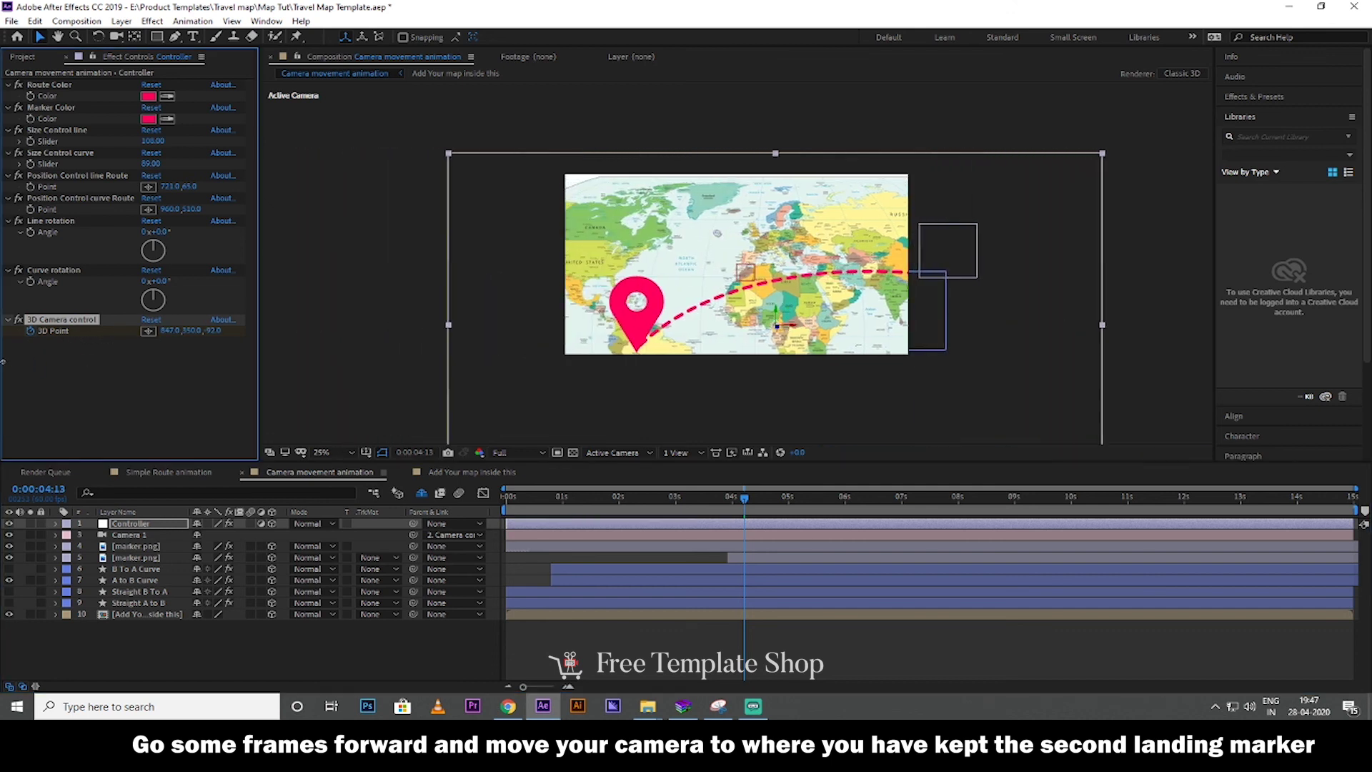
mouse_move(35, 347)
mouse_down()
mouse_move(3, 360)
mouse_move(3, 381)
mouse_up()
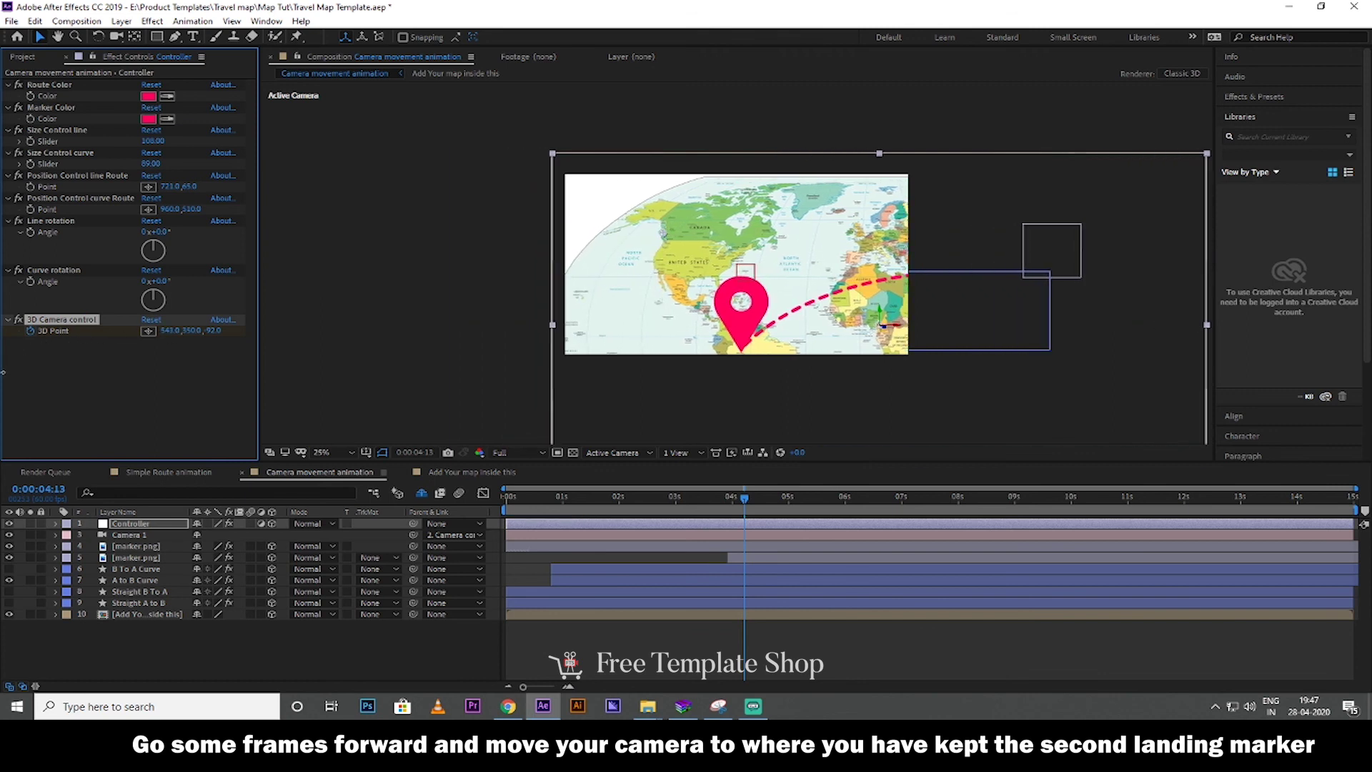
drag(213, 333, 379, 341)
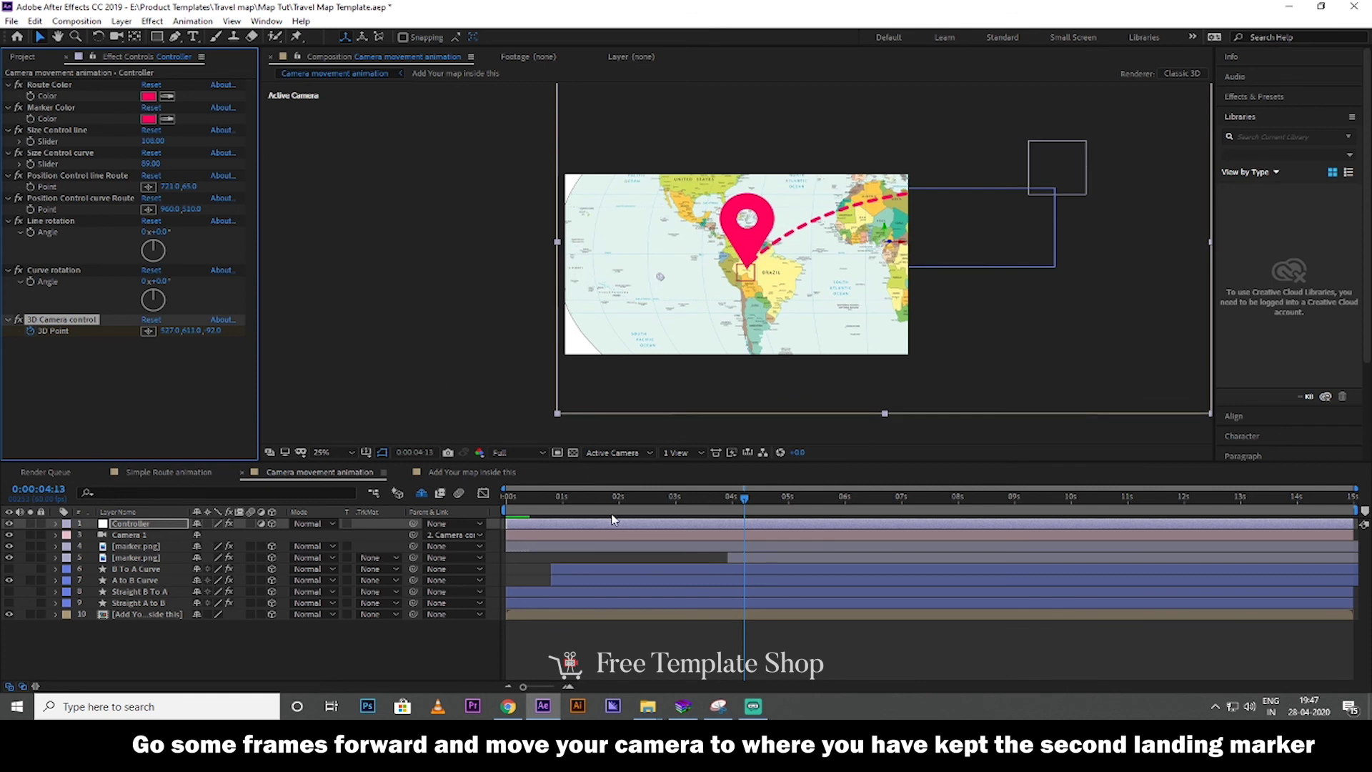
click(569, 512)
drag(552, 520, 752, 518)
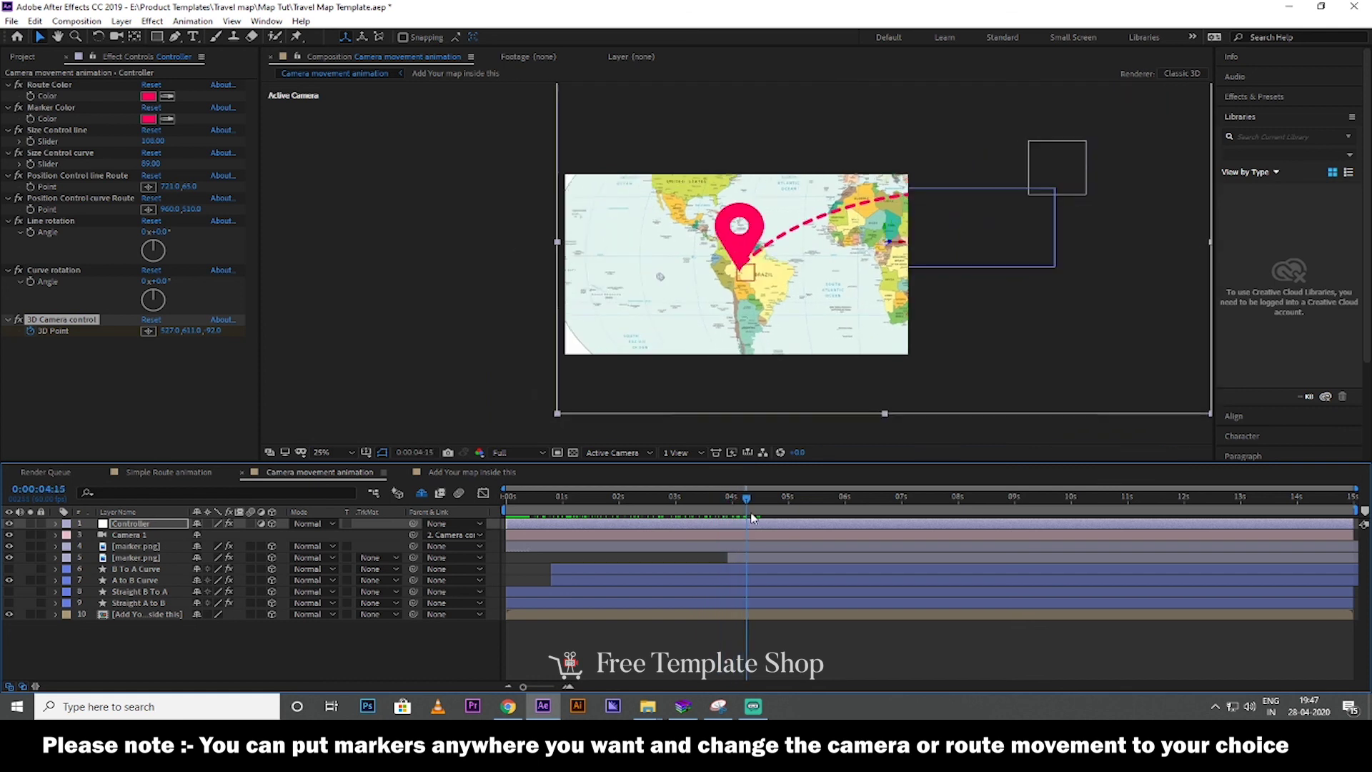
mouse_move(763, 517)
mouse_down()
mouse_move(622, 513)
mouse_move(741, 504)
mouse_move(762, 506)
mouse_move(593, 526)
mouse_up()
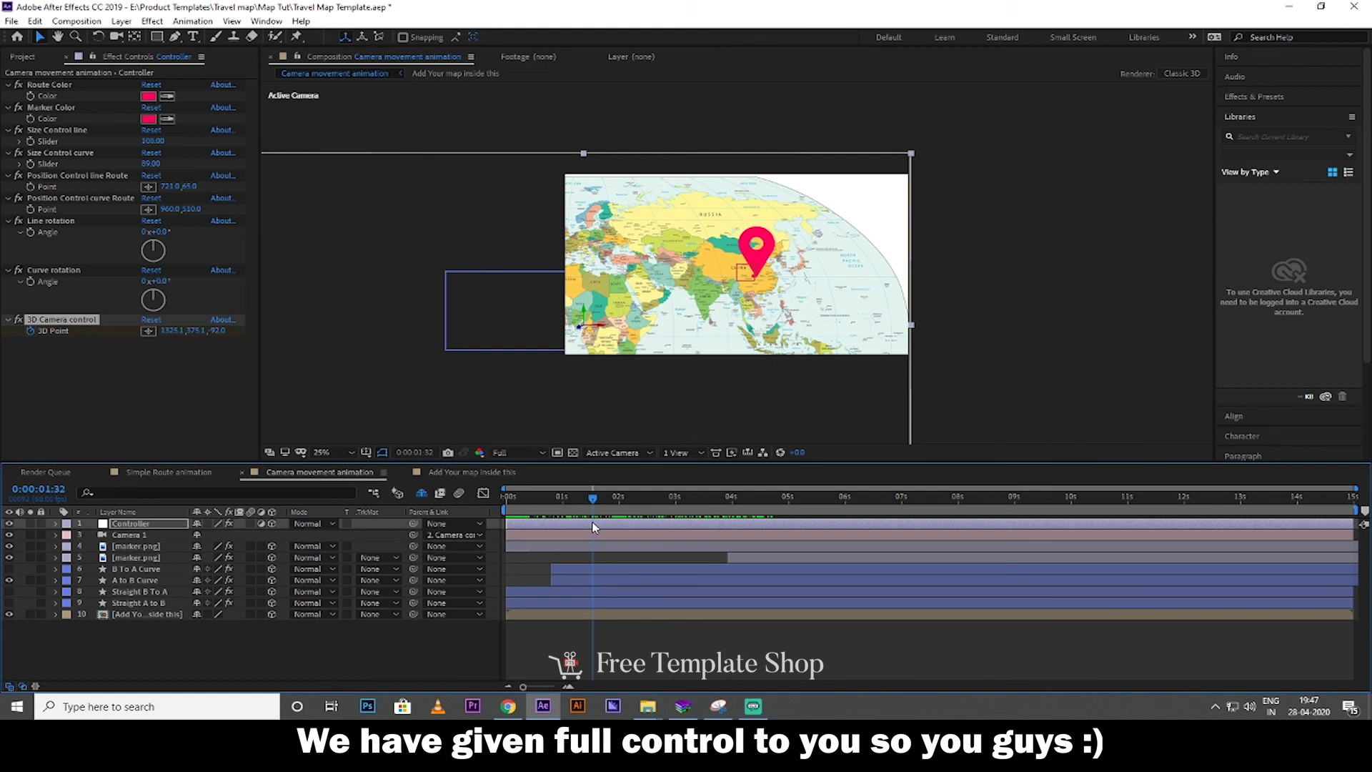
drag(600, 527, 601, 528)
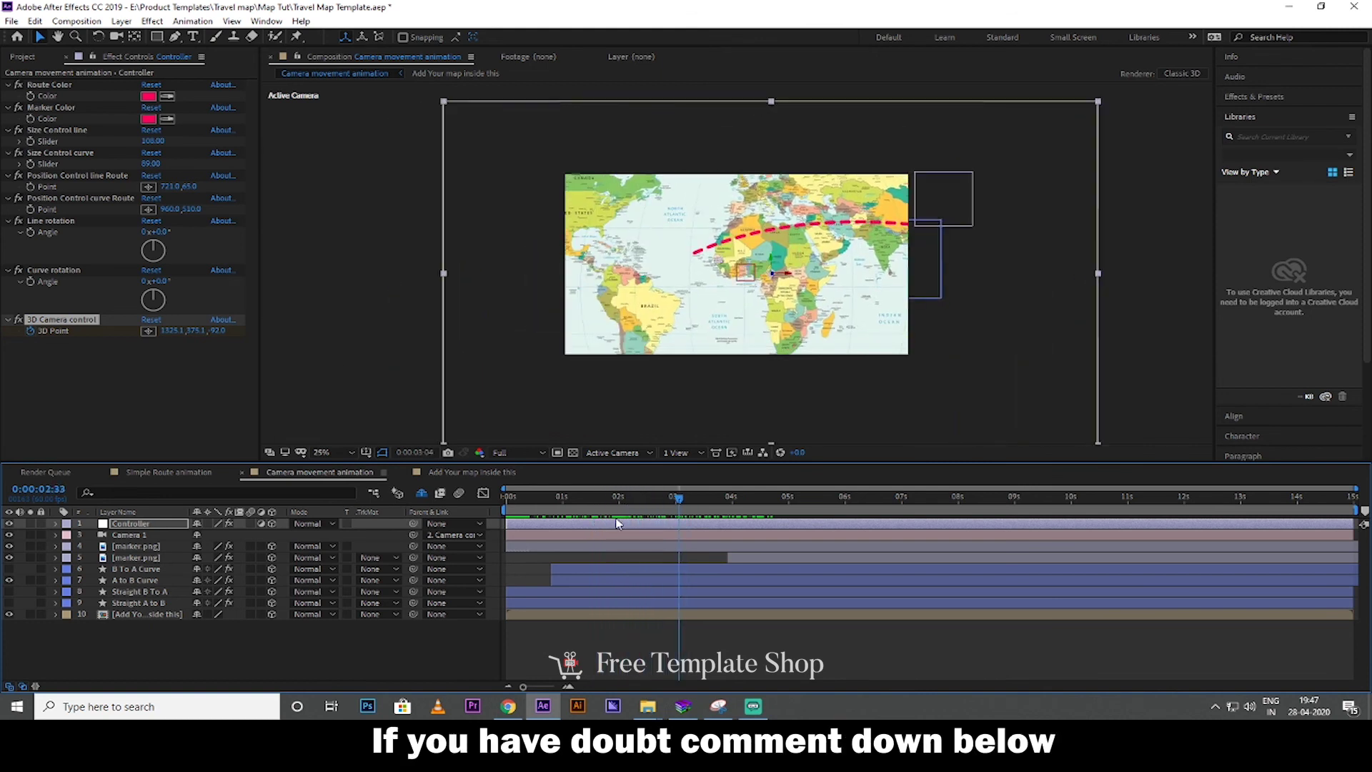